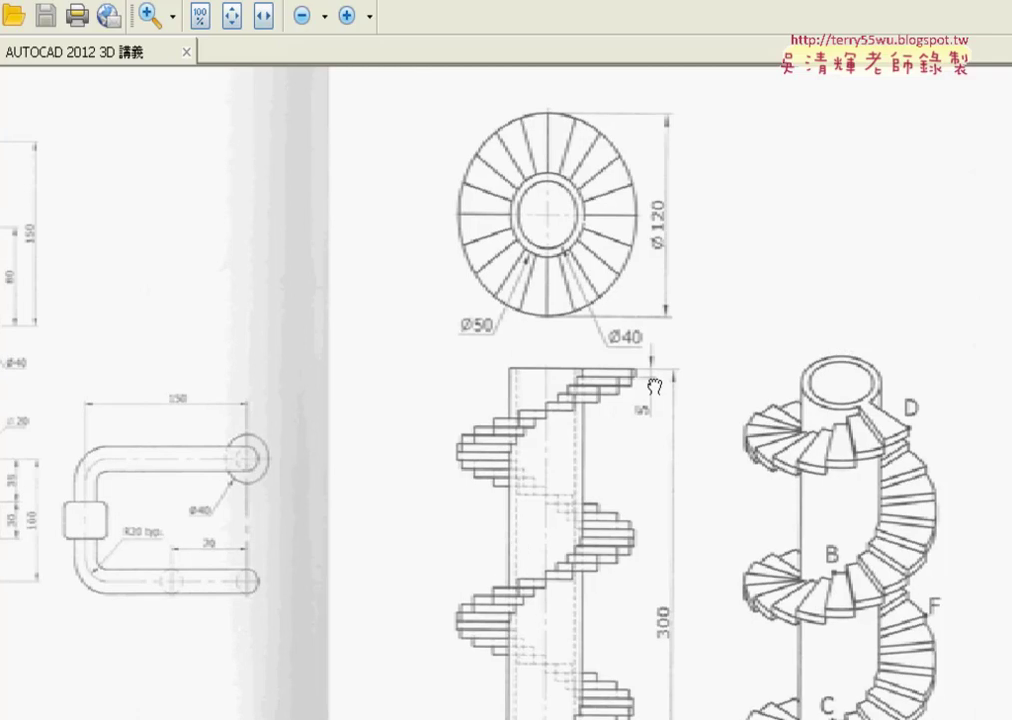
Mark up the PDF in red: the 300 overall height, the step height, and a wedge step in plan.
{"action": "left_click_drag", "start_coordinate": [662, 413], "coordinate": [643, 371]}
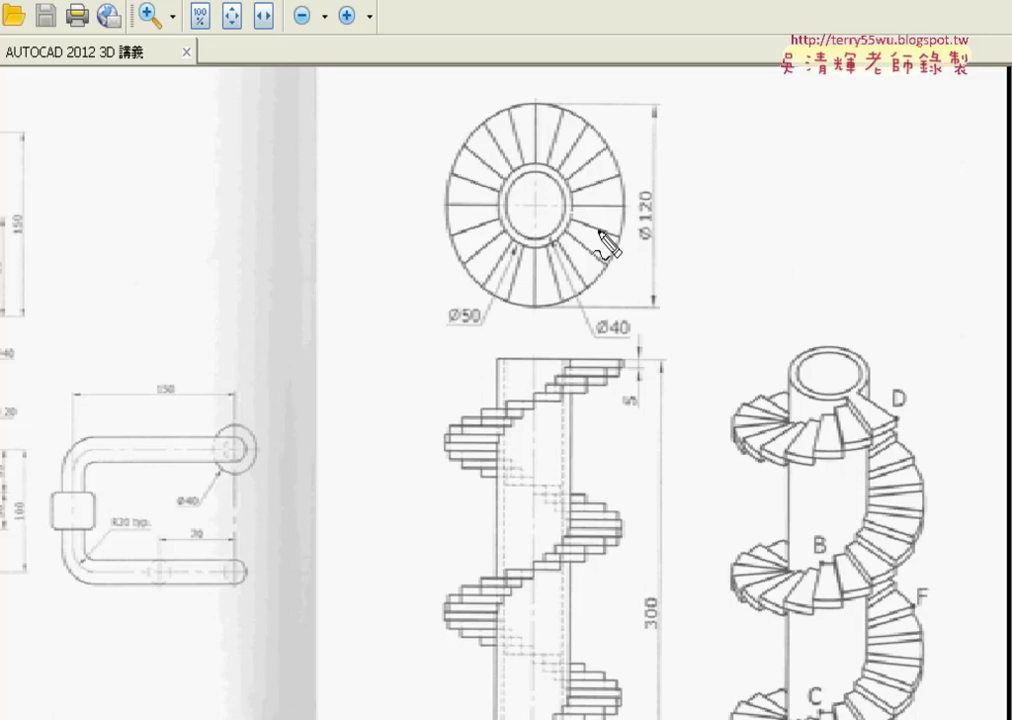
{"action": "left_click_drag", "start_coordinate": [645, 645], "coordinate": [648, 650]}
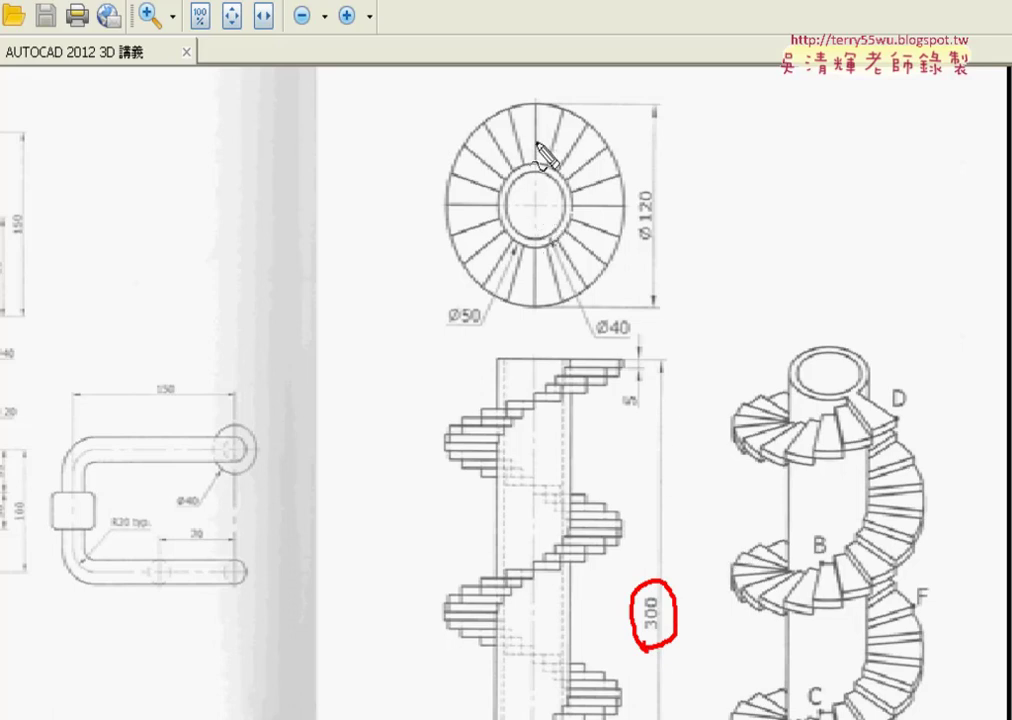
{"action": "left_click_drag", "start_coordinate": [537, 104], "coordinate": [627, 207]}
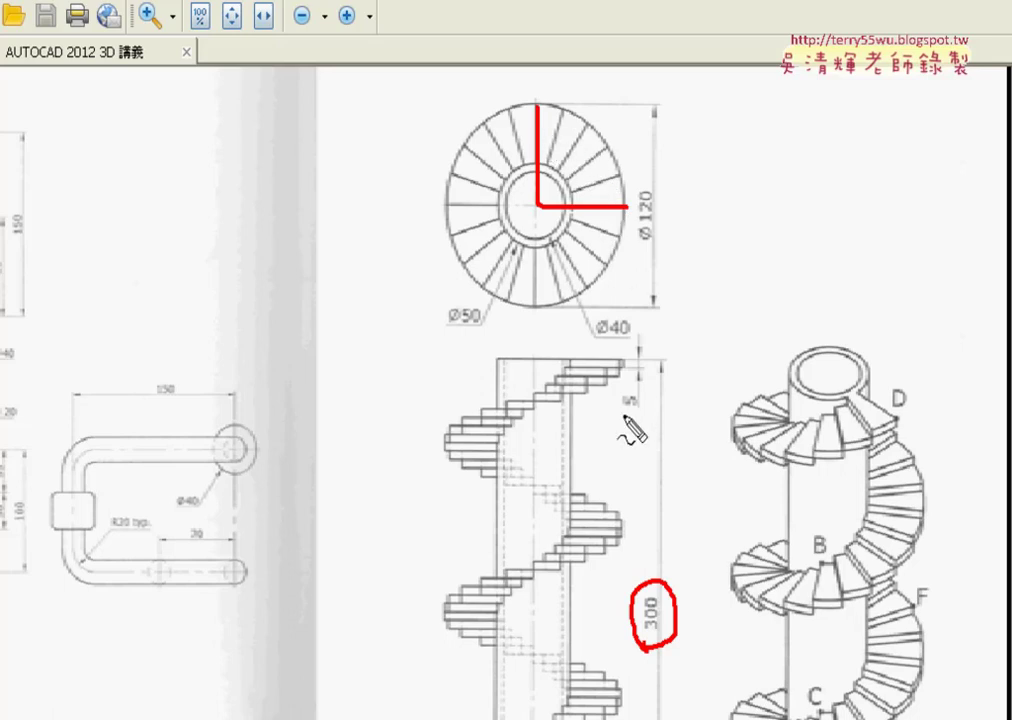
{"action": "mouse_move", "coordinate": [624, 414]}
{"action": "left_mouse_down"}
{"action": "mouse_move", "coordinate": [645, 396]}
{"action": "mouse_move", "coordinate": [632, 418]}
{"action": "left_mouse_up"}
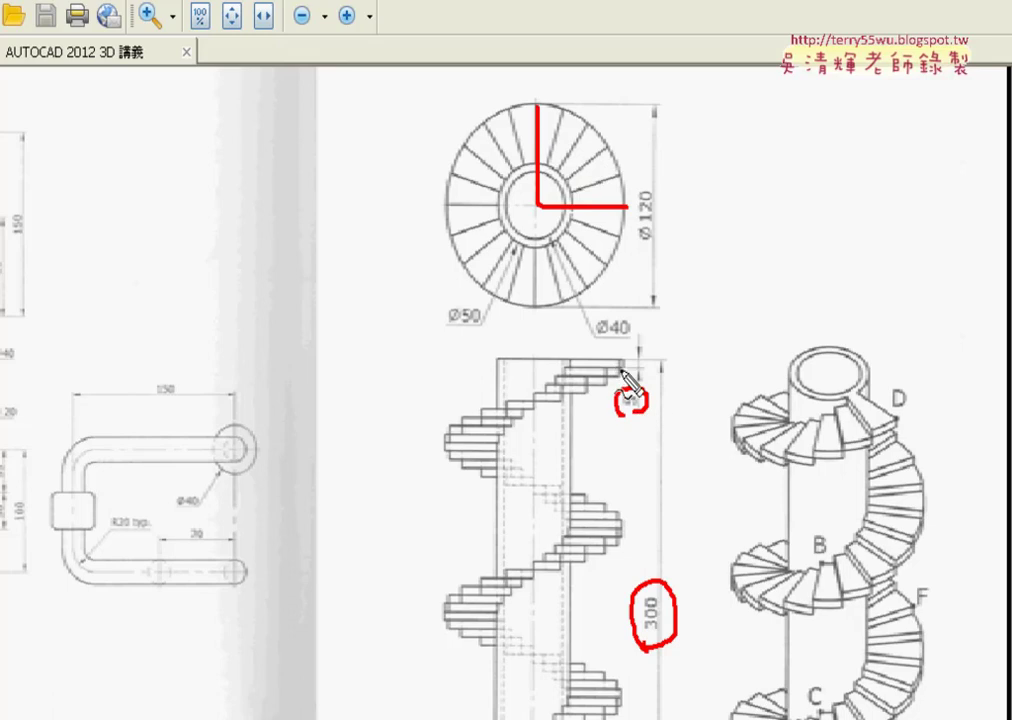
{"action": "left_click_drag", "start_coordinate": [621, 360], "coordinate": [627, 366]}
{"action": "mouse_move", "coordinate": [574, 190]}
{"action": "left_mouse_down"}
{"action": "mouse_move", "coordinate": [577, 204]}
{"action": "mouse_move", "coordinate": [621, 205]}
{"action": "left_mouse_up"}
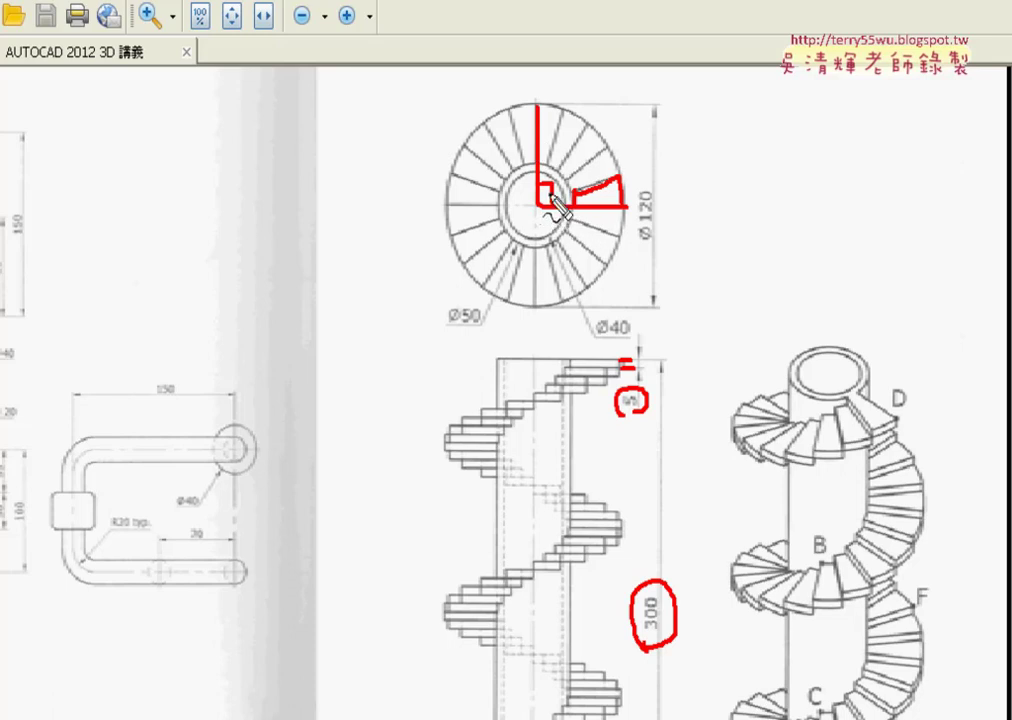
{"action": "left_click_drag", "start_coordinate": [549, 197], "coordinate": [590, 186]}
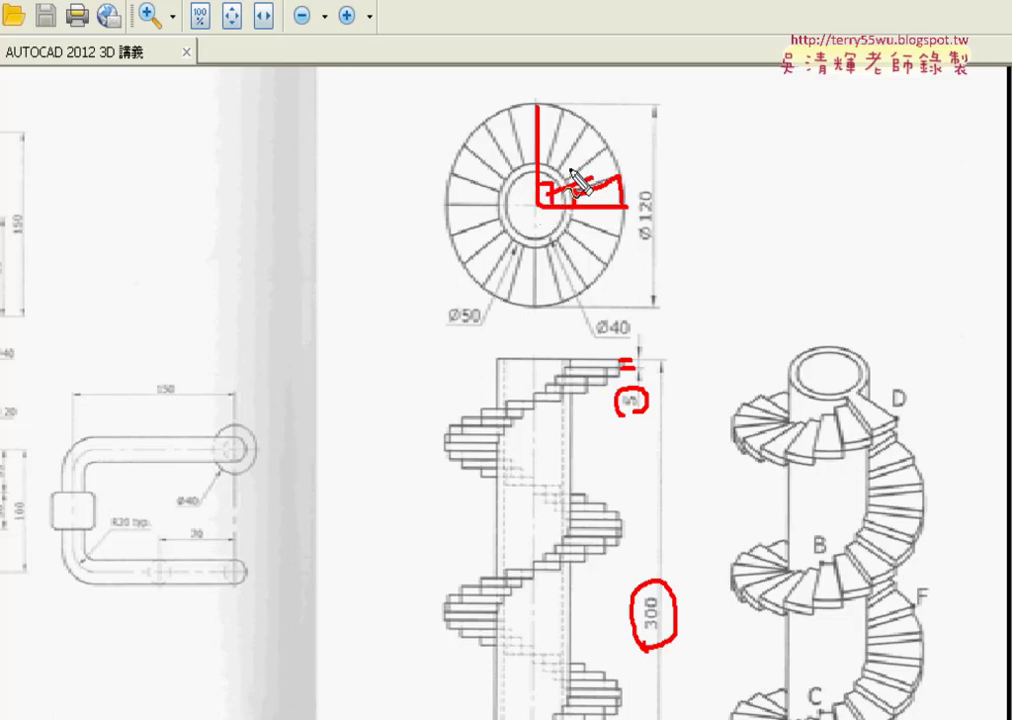
{"action": "key", "text": "Escape"}
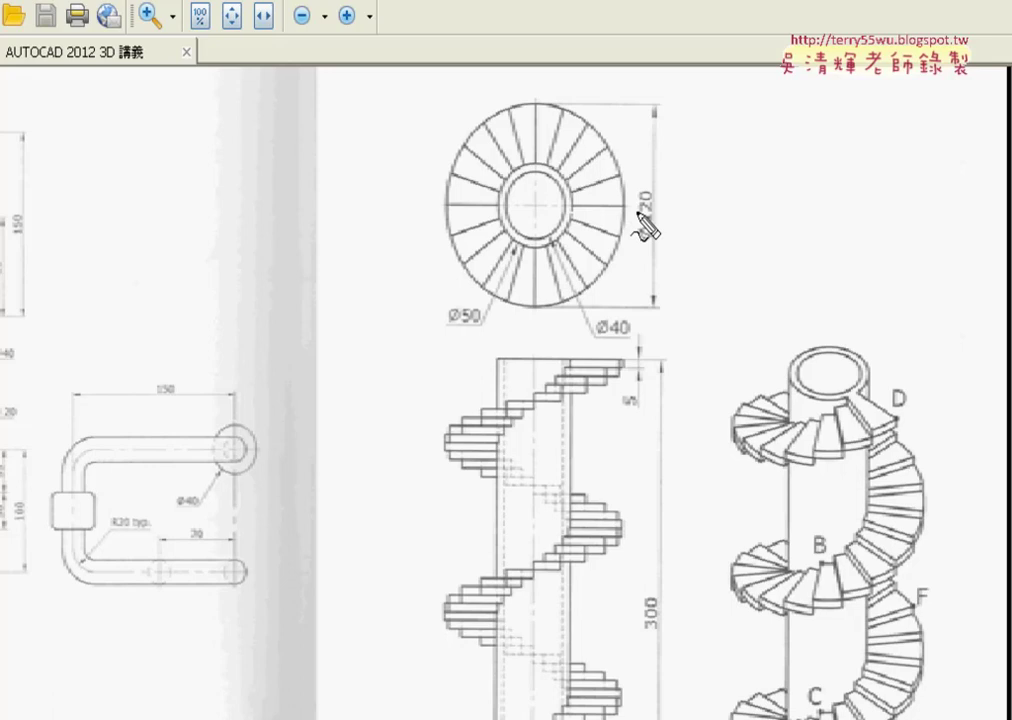
{"action": "mouse_move", "coordinate": [538, 137]}
{"action": "left_mouse_down"}
{"action": "mouse_move", "coordinate": [578, 210]}
{"action": "mouse_move", "coordinate": [551, 205]}
{"action": "left_mouse_up"}
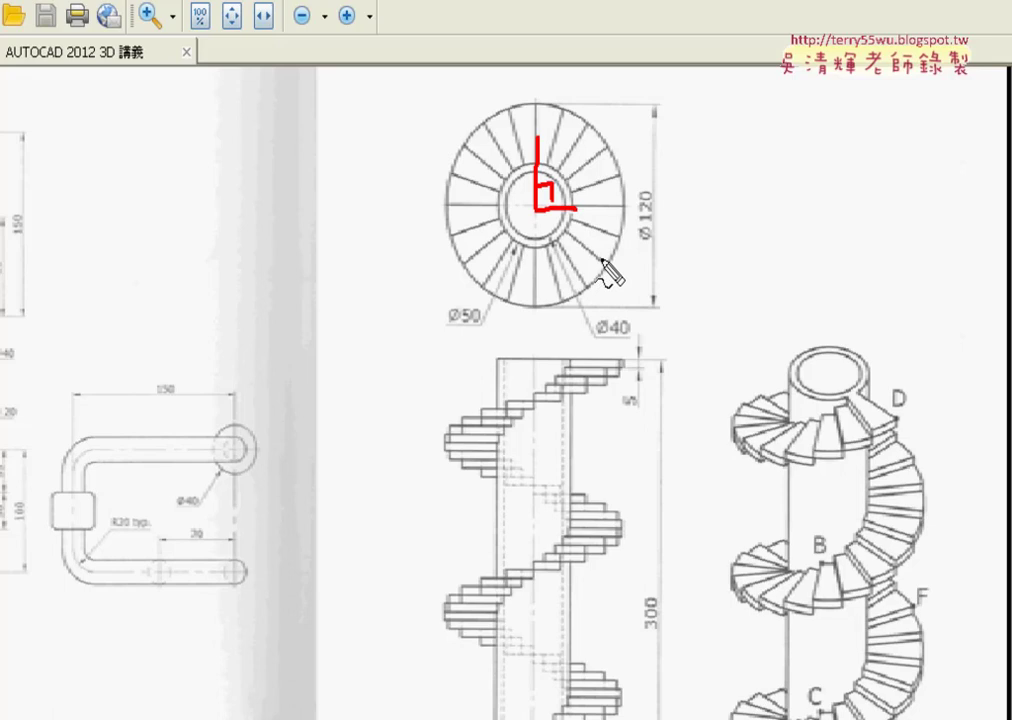
{"action": "key", "text": "Escape"}
Scroll the PDF down to the full staircase, then pan across the step model in AutoCAD.
{"action": "scroll", "coordinate": [595, 400], "scroll_direction": "down", "scroll_amount": 3}
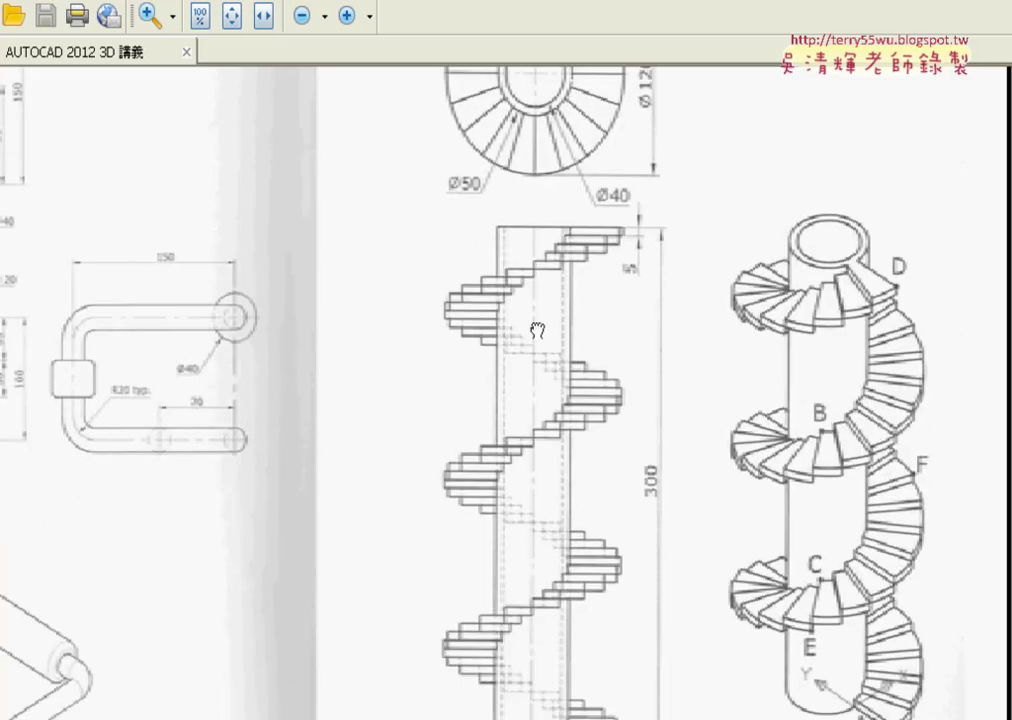
{"action": "scroll", "coordinate": [590, 490], "scroll_direction": "down", "scroll_amount": 2}
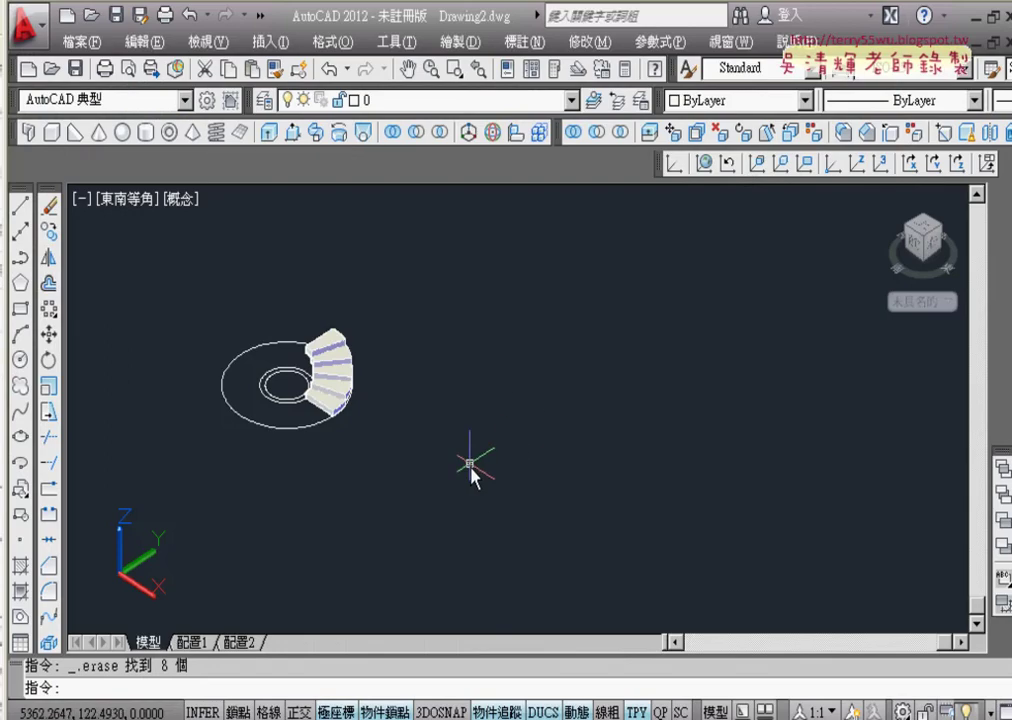
{"action": "middle_click_drag", "start_coordinate": [472, 474], "coordinate": [567, 460]}
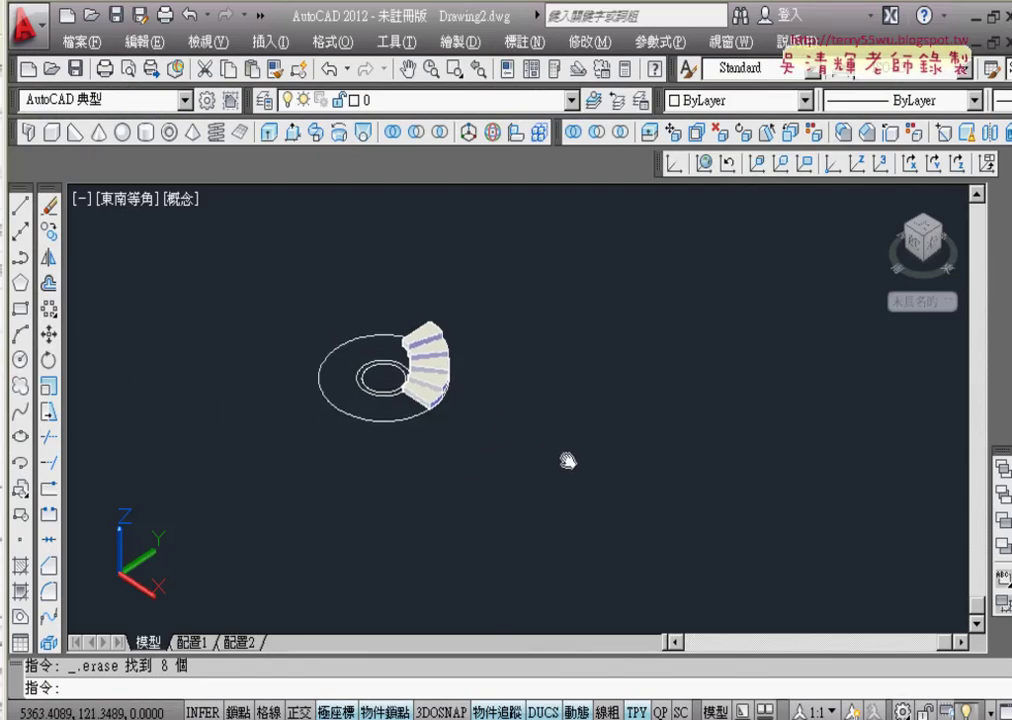
Pan to empty space and draw a circle of radius 60.
{"action": "scroll", "coordinate": [393, 403], "scroll_direction": "up", "scroll_amount": 3}
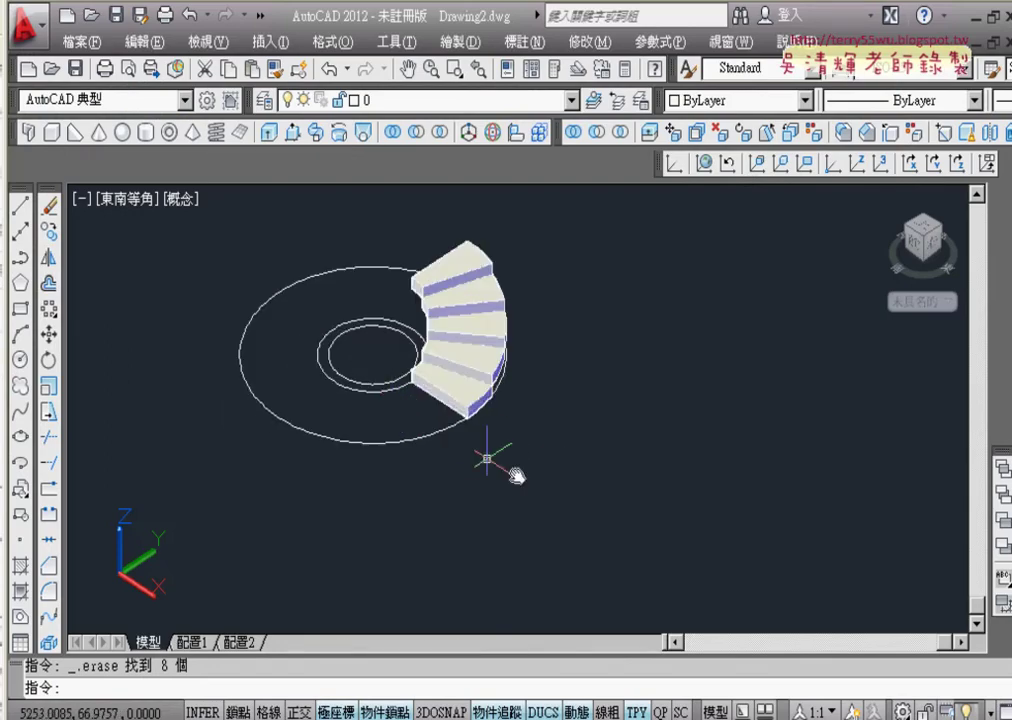
{"action": "middle_click_drag", "start_coordinate": [515, 474], "coordinate": [436, 501]}
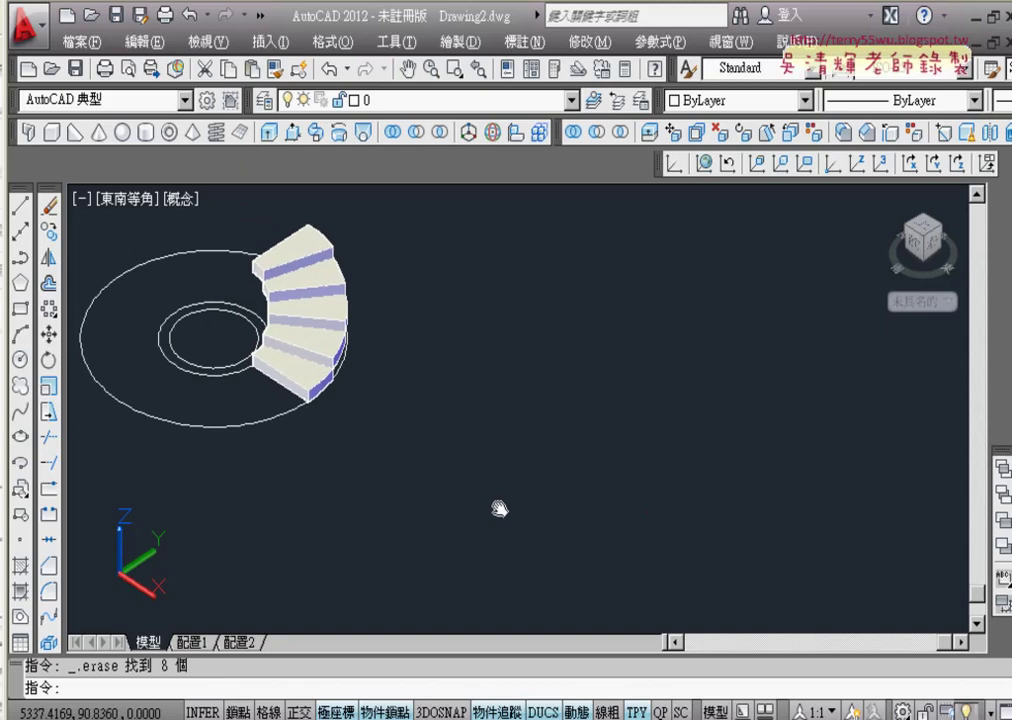
{"action": "middle_click_drag", "start_coordinate": [501, 508], "coordinate": [429, 492]}
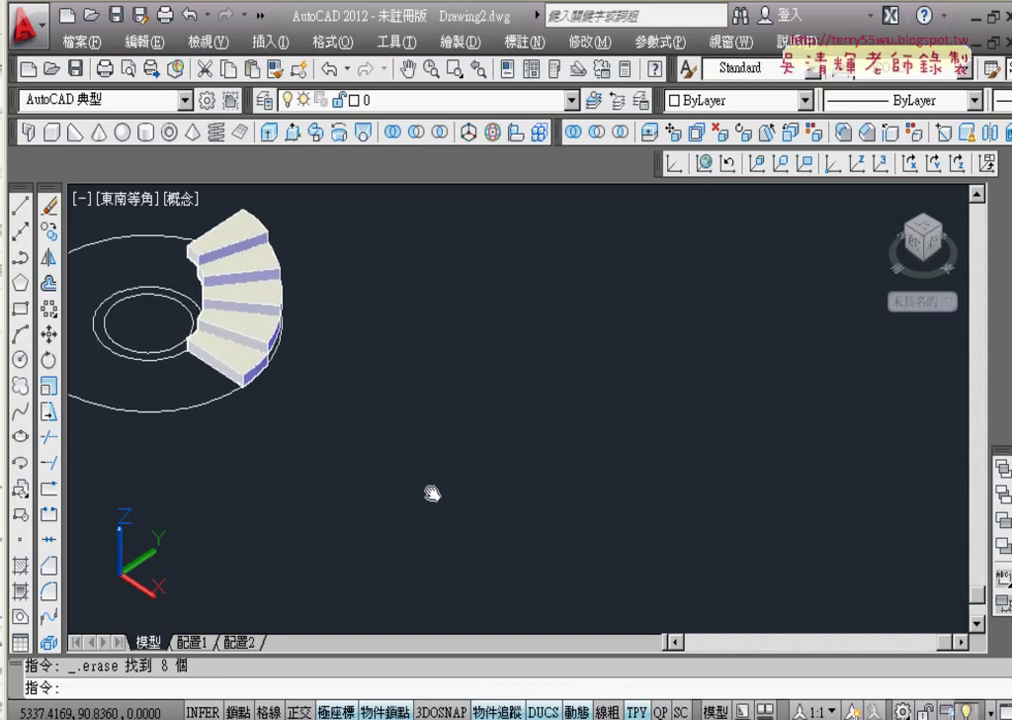
{"action": "left_click", "coordinate": [19, 359]}
{"action": "middle_click_drag", "start_coordinate": [569, 479], "coordinate": [505, 495]}
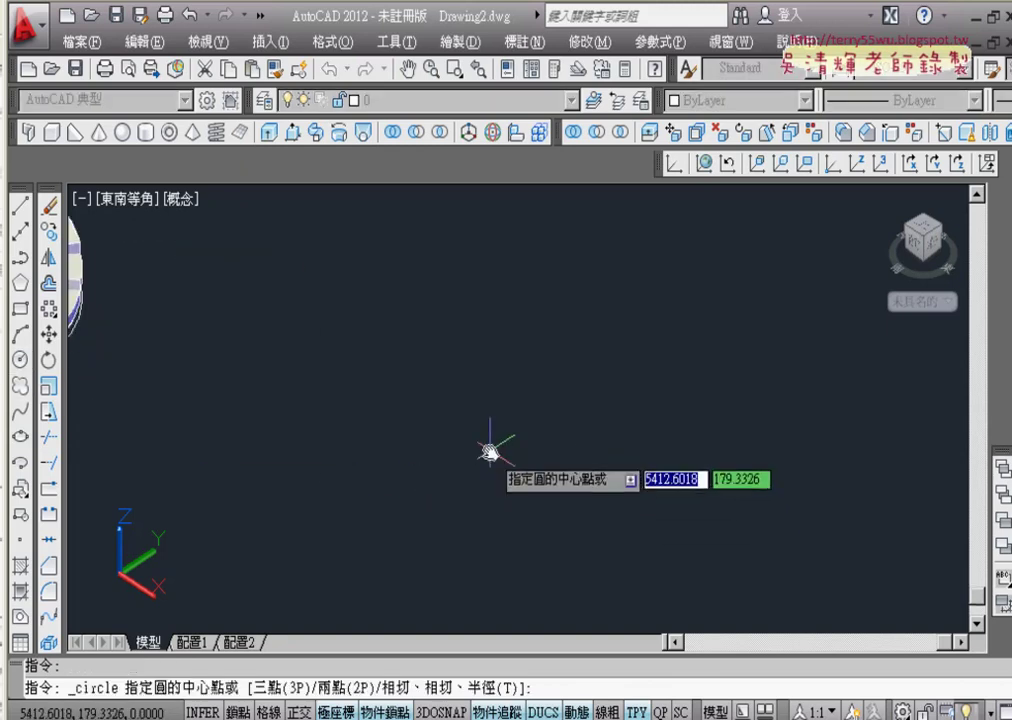
{"action": "left_click", "coordinate": [489, 450]}
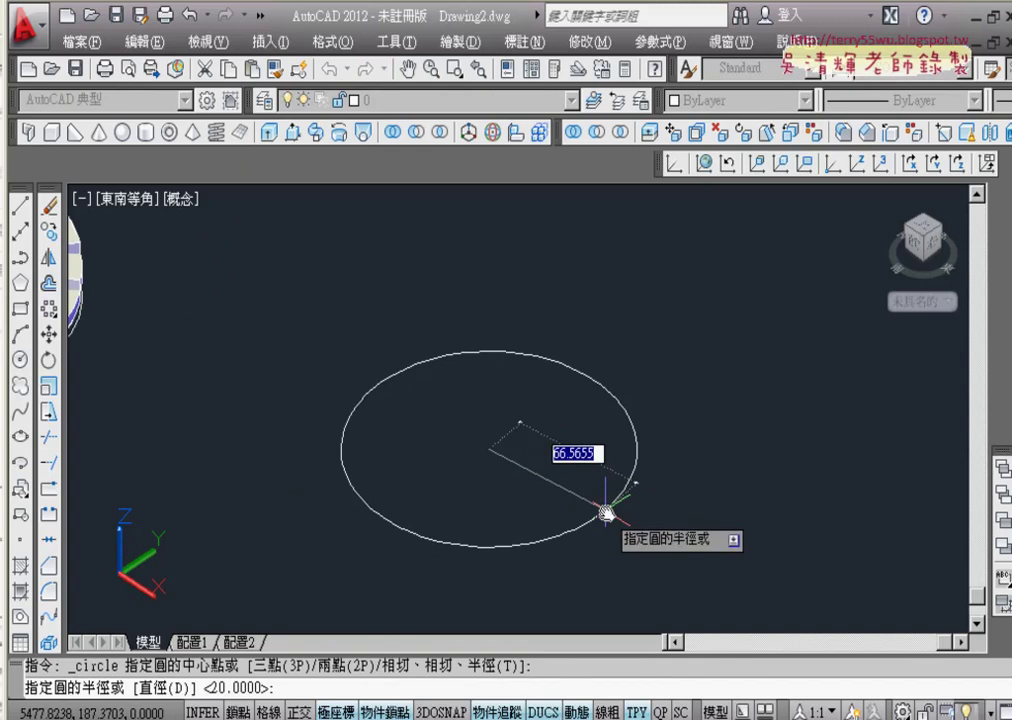
{"action": "type", "text": "60"}
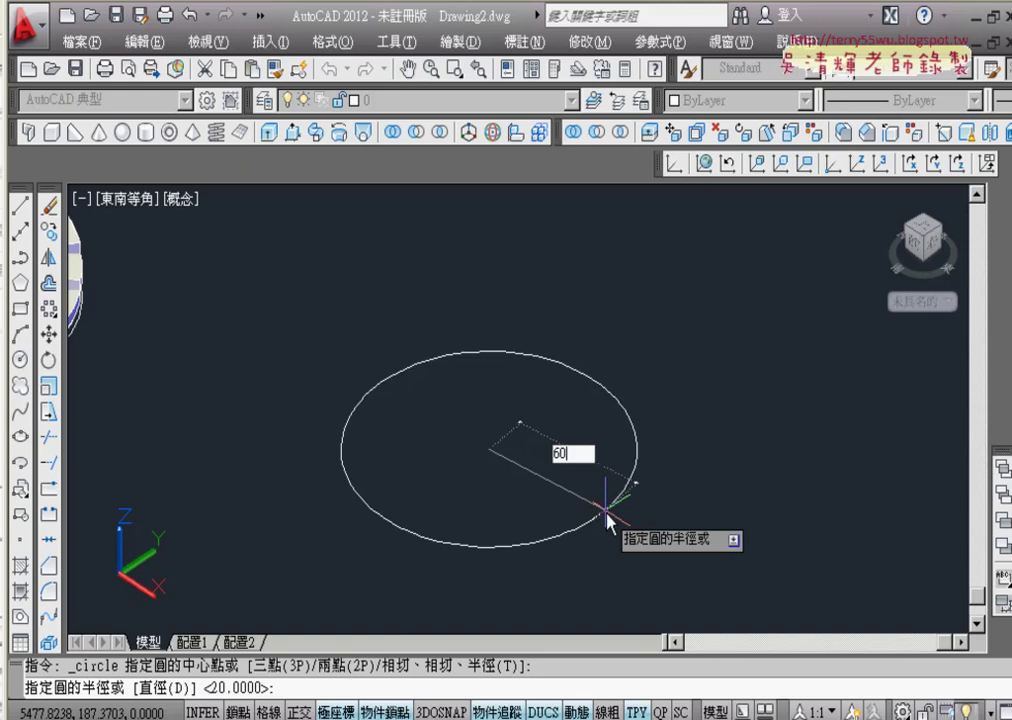
{"action": "key", "text": "Return"}
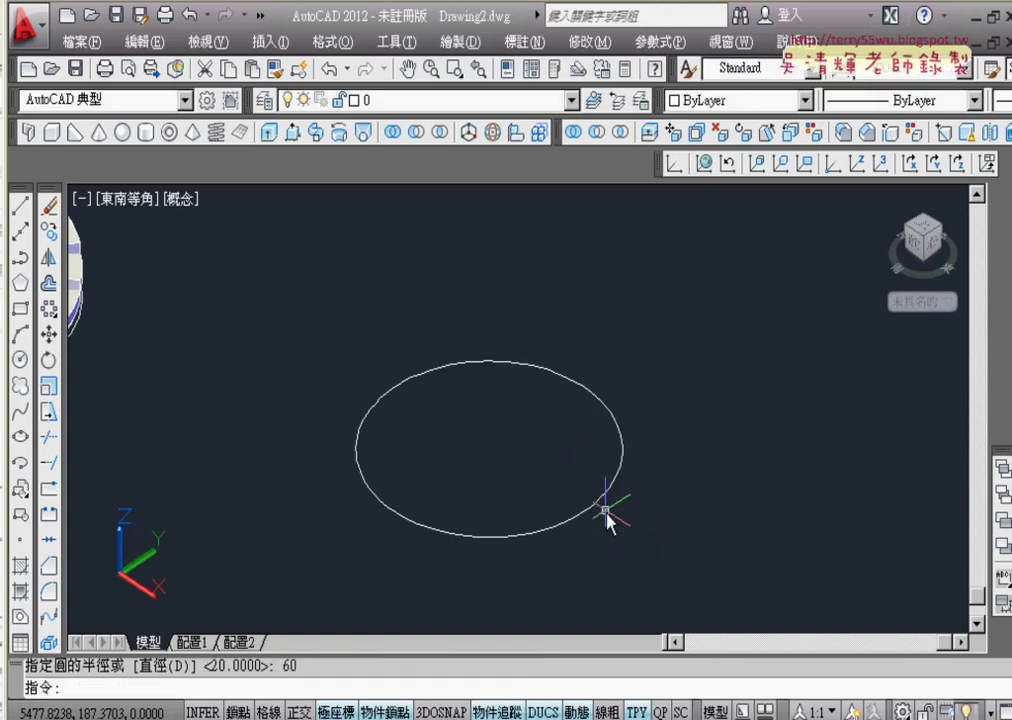
Add two concentric circles of radius 25 and 20 on the same centre.
{"action": "key", "text": "Return"}
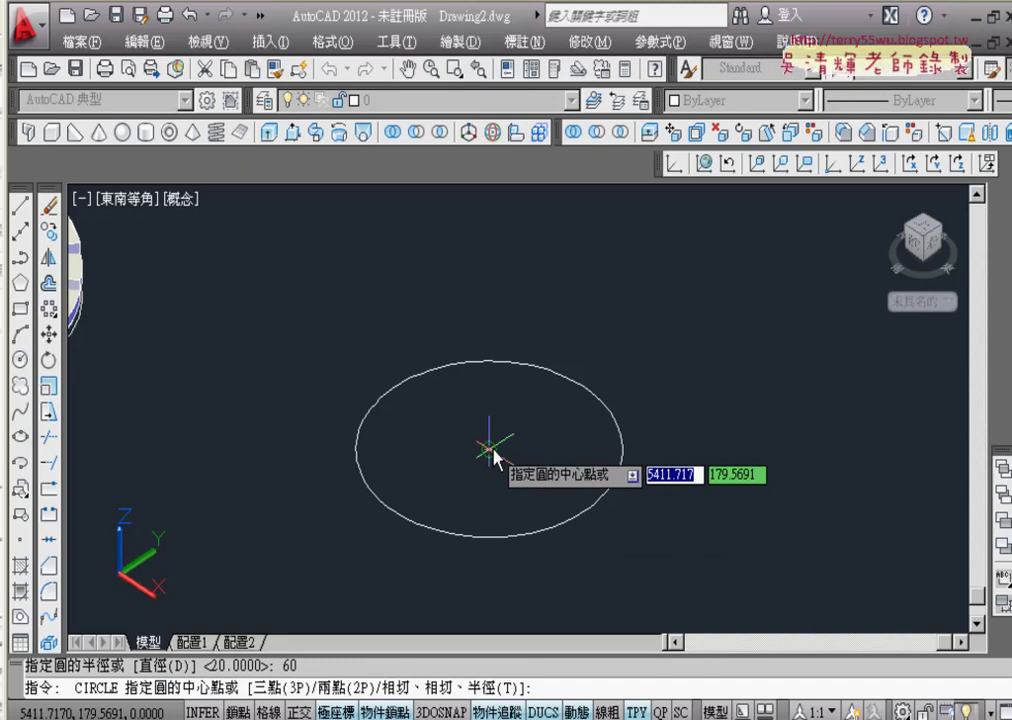
{"action": "left_click", "coordinate": [493, 455]}
{"action": "type", "text": "25"}
{"action": "key", "text": "Return"}
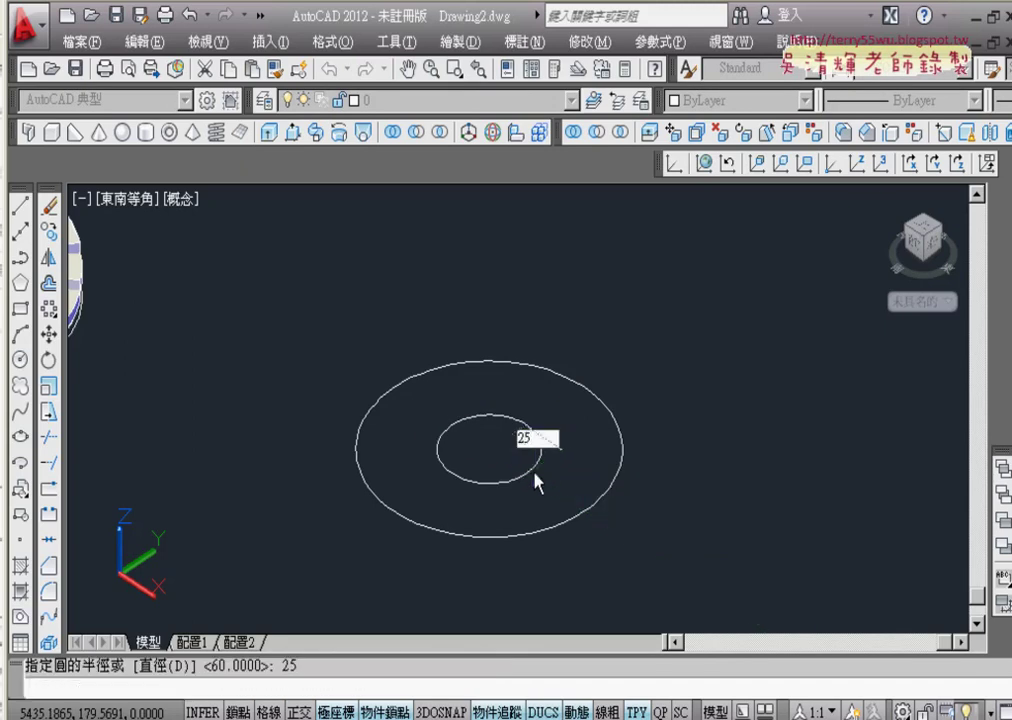
{"action": "key", "text": "Return"}
{"action": "left_click", "coordinate": [493, 452]}
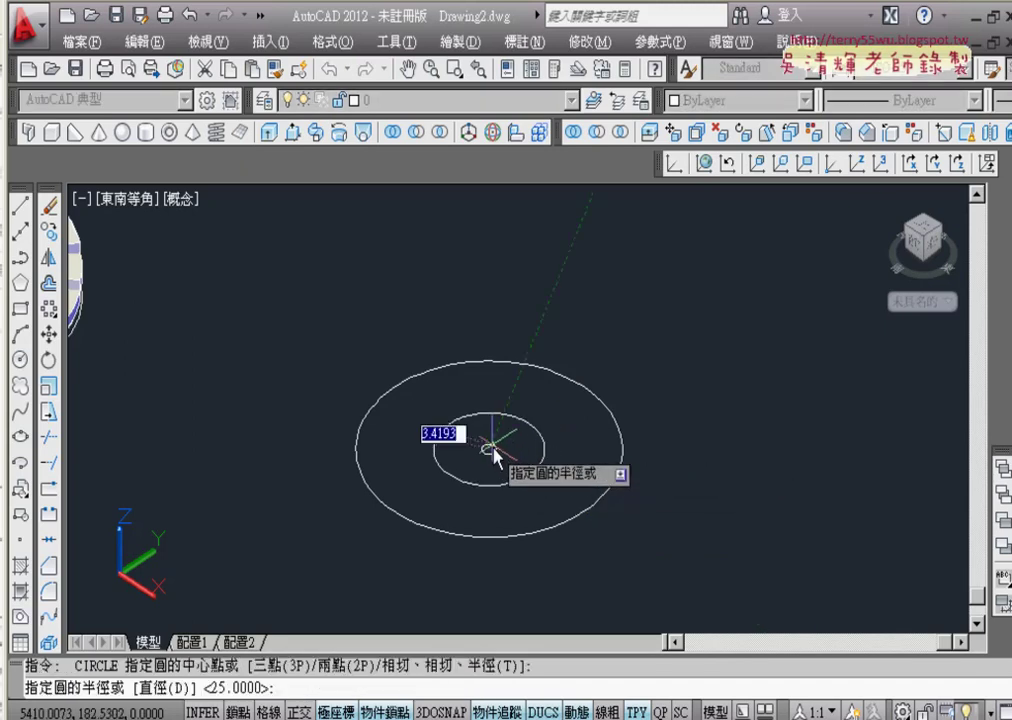
{"action": "type", "text": "20"}
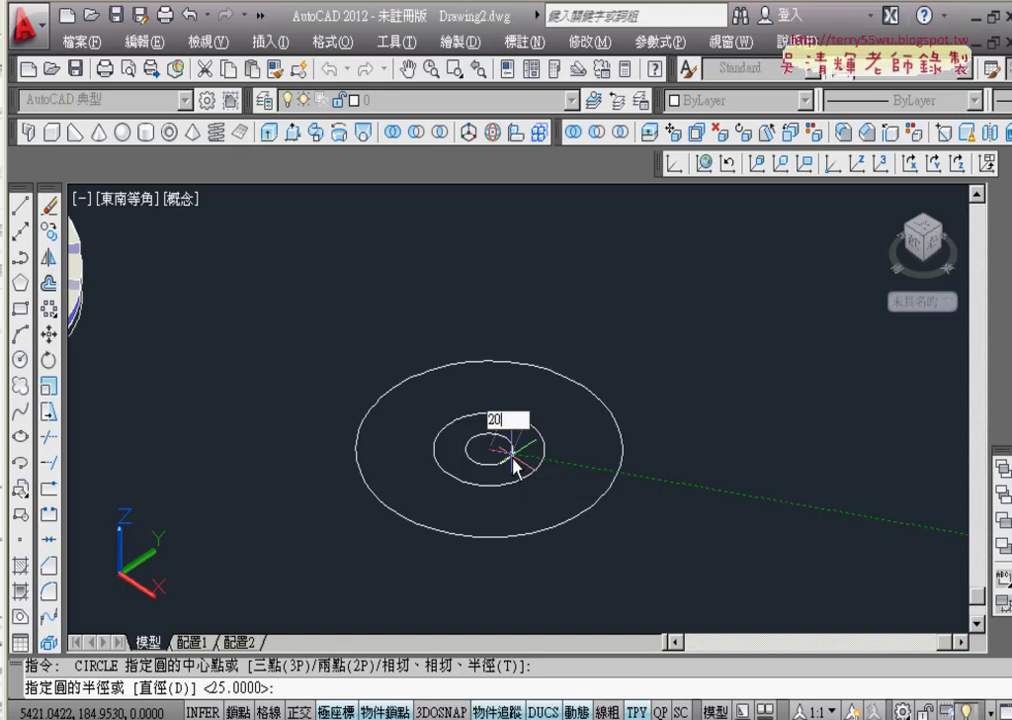
{"action": "key", "text": "Return"}
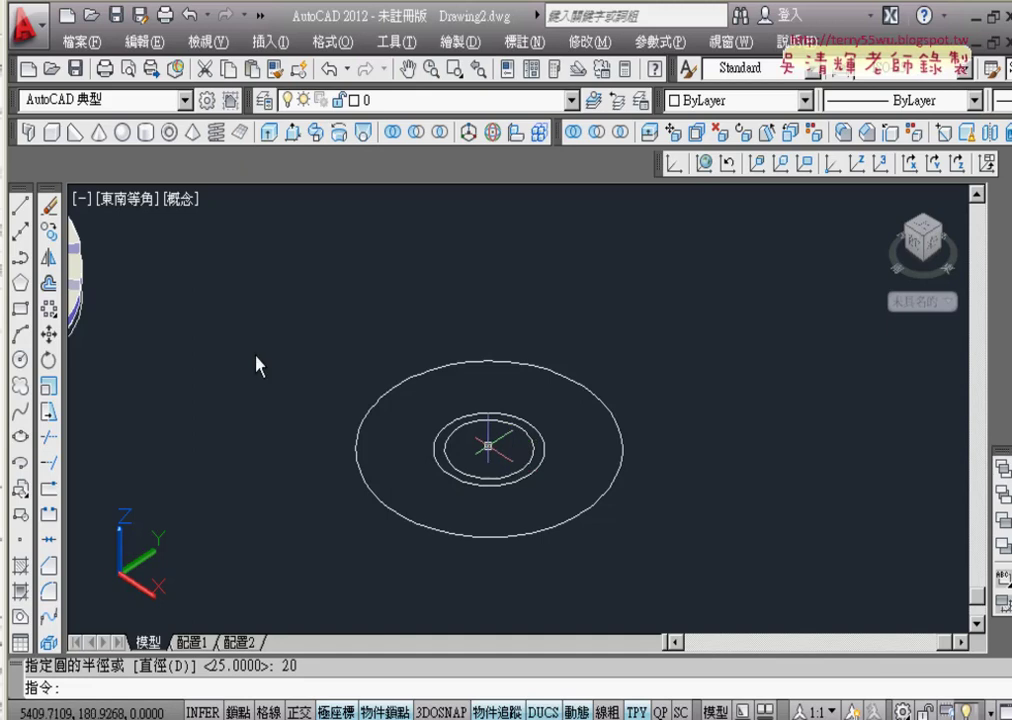
Draw a 50-unit radial line starting at the circles' centre.
{"action": "left_click", "coordinate": [19, 205]}
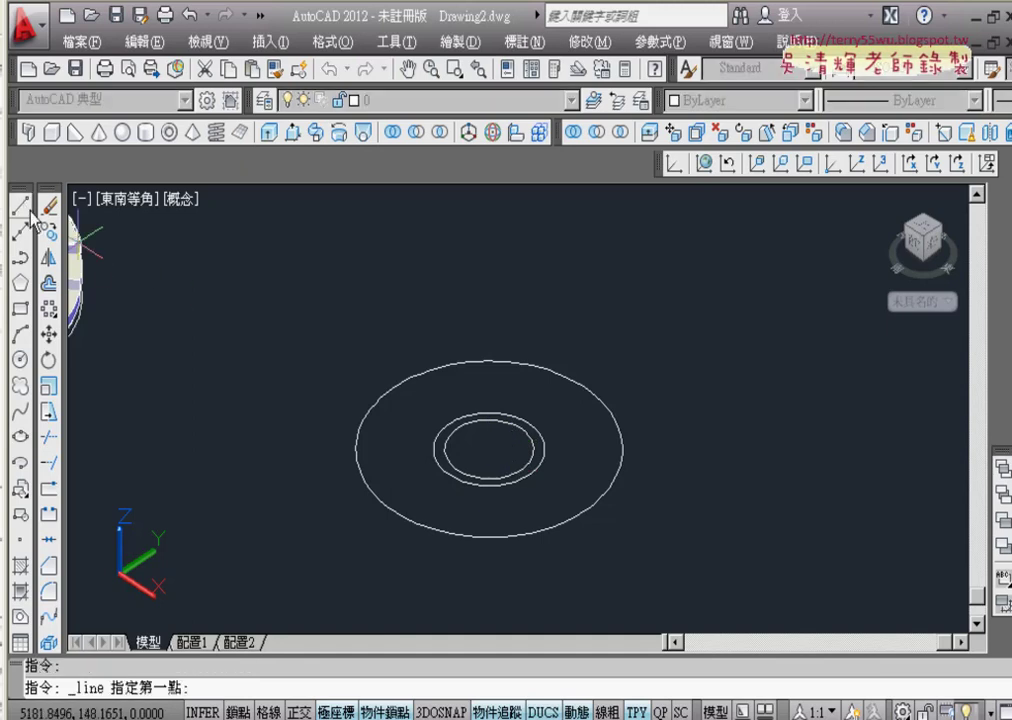
{"action": "left_click", "coordinate": [496, 442]}
{"action": "type", "text": "50"}
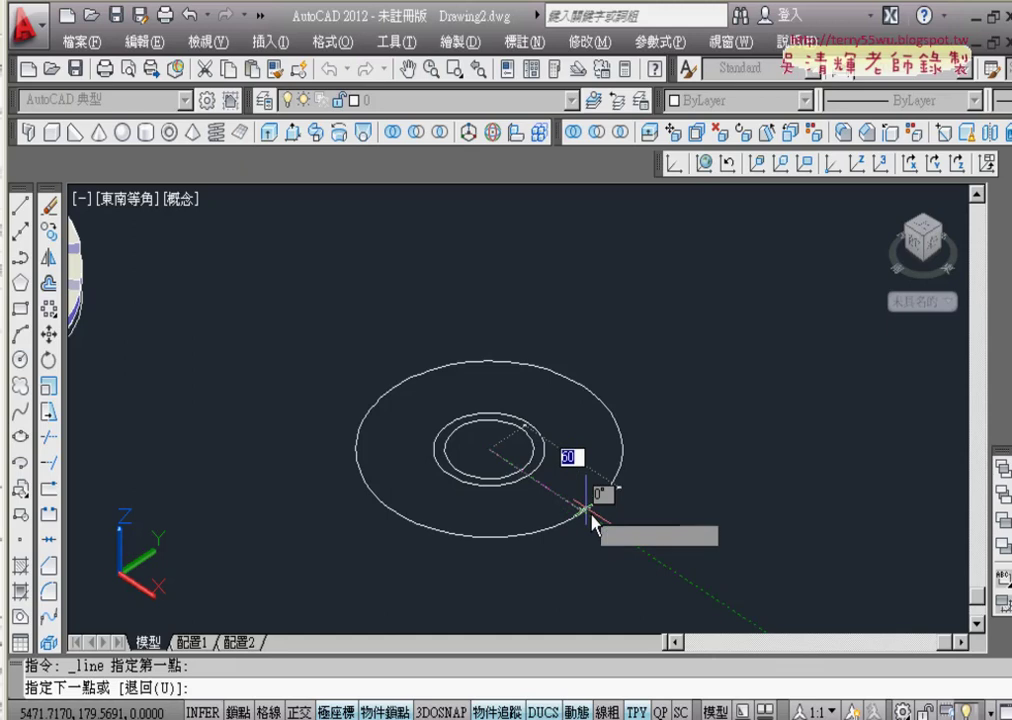
{"action": "key", "text": "Return"}
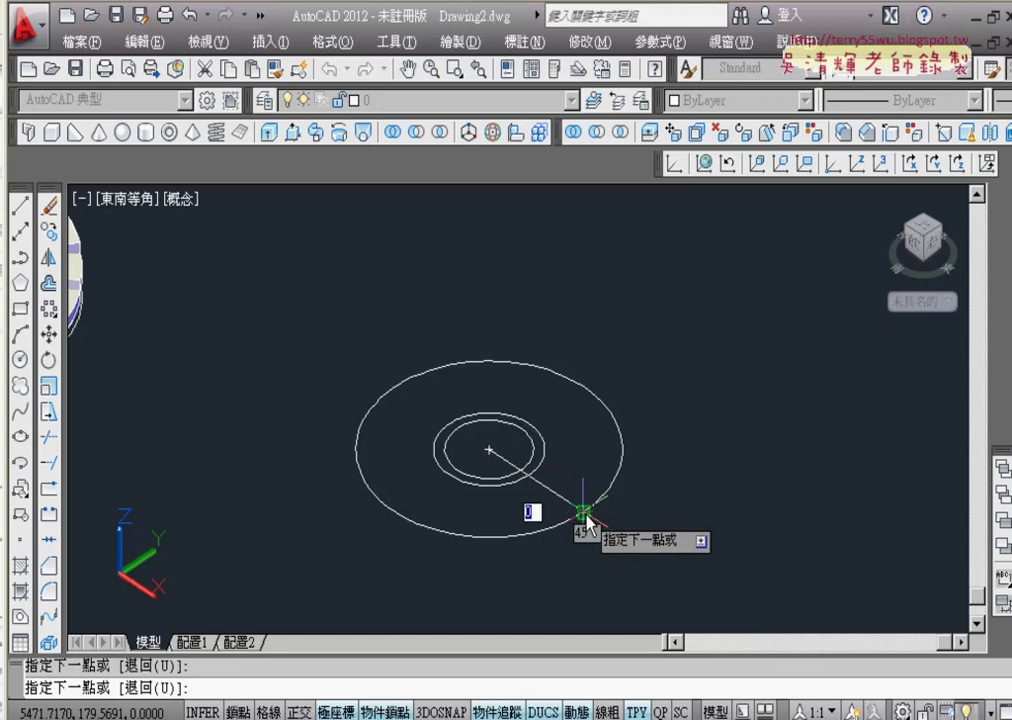
{"action": "key", "text": "Return"}
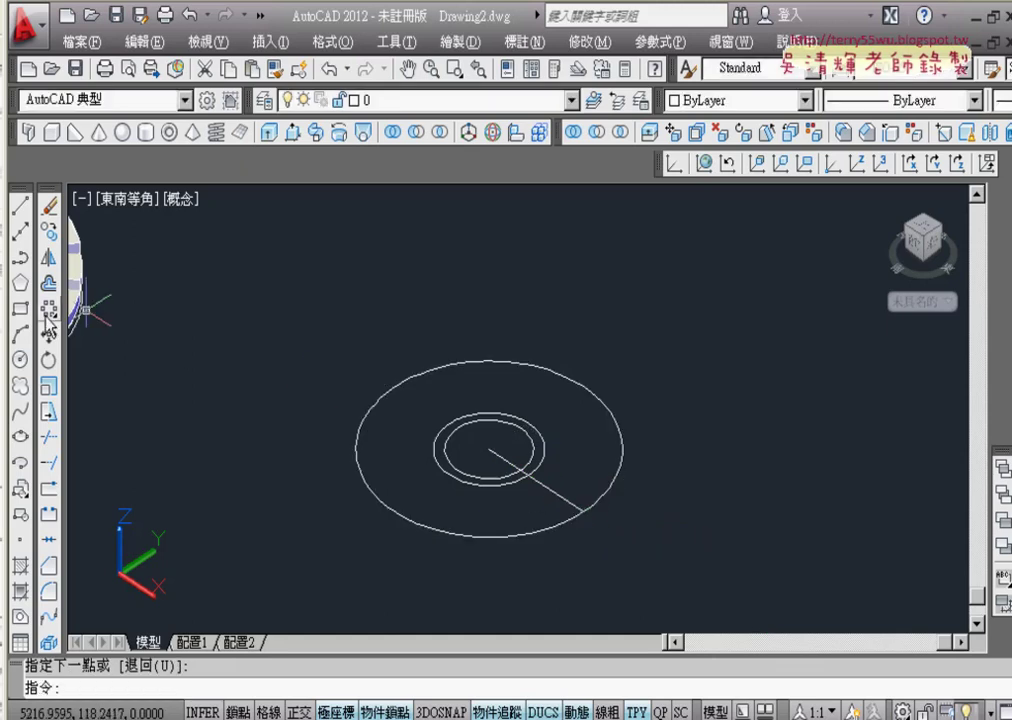
Polar-array the radial line into 6 items across a 90° fill angle about the centre.
{"action": "left_click", "coordinate": [48, 308]}
{"action": "left_click", "coordinate": [558, 494]}
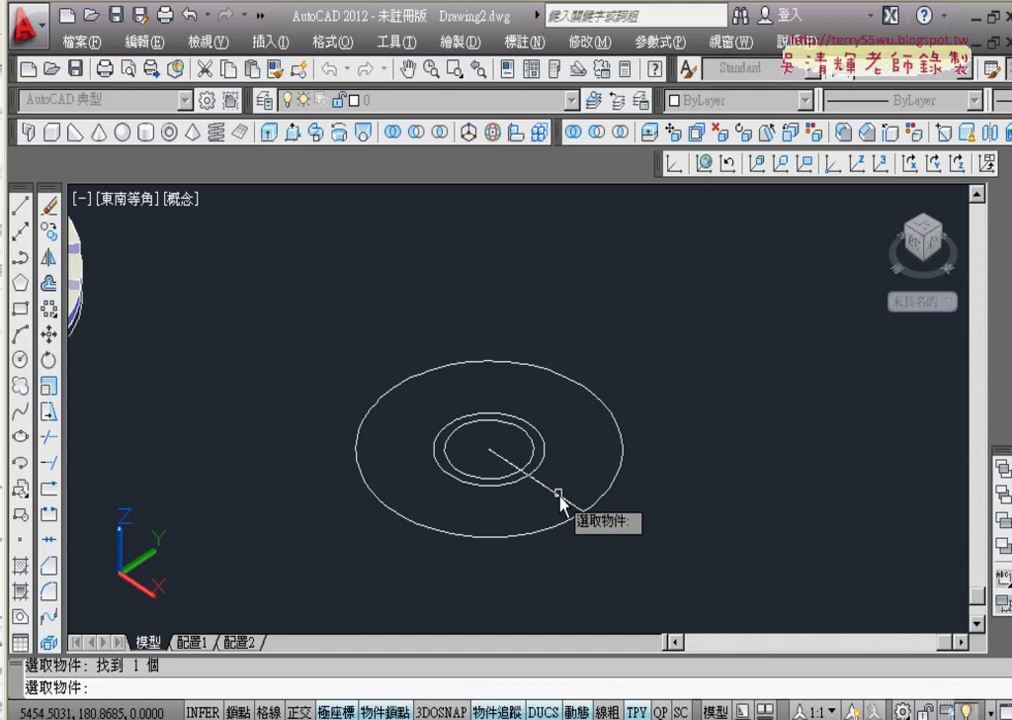
{"action": "left_click", "coordinate": [557, 496]}
{"action": "key", "text": "Return"}
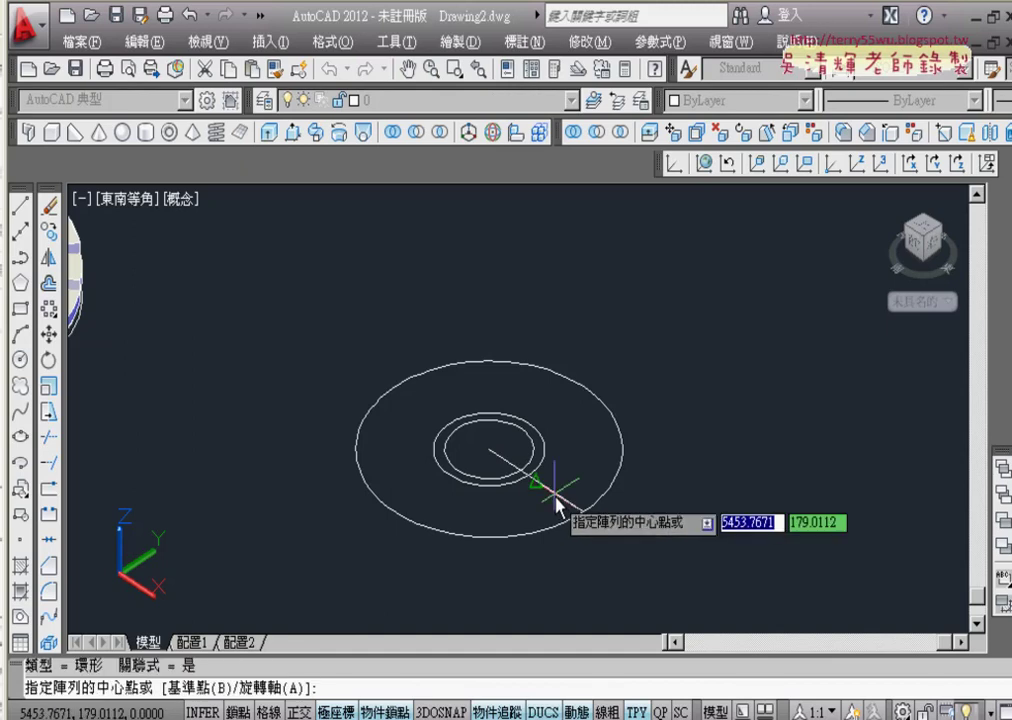
{"action": "left_click", "coordinate": [489, 450]}
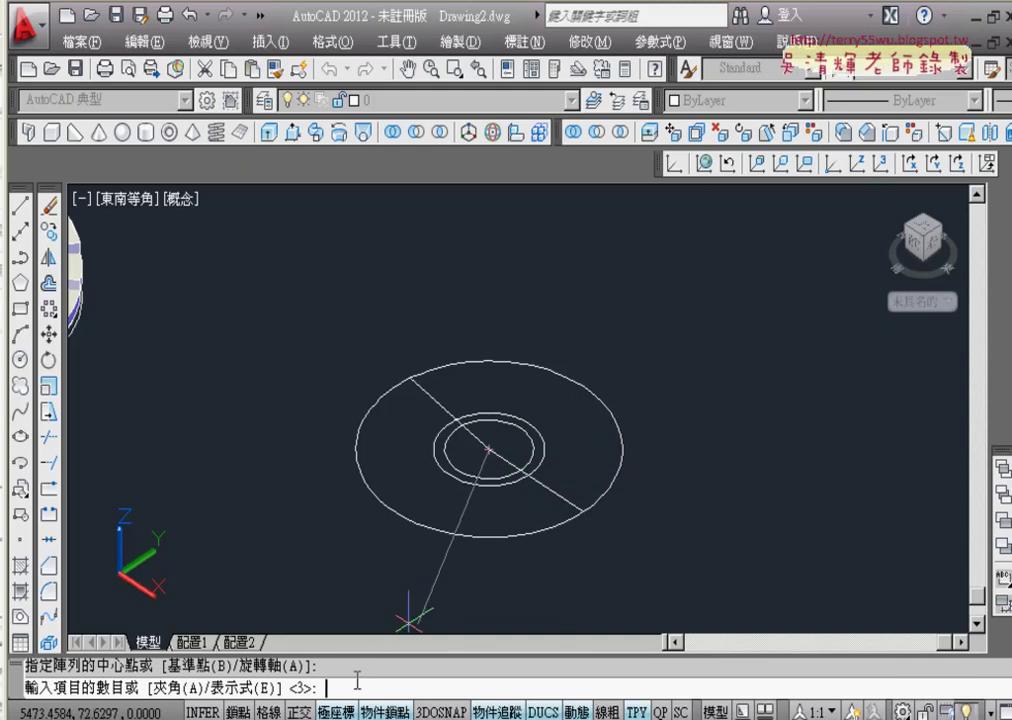
{"action": "type", "text": "6"}
{"action": "key", "text": "Return"}
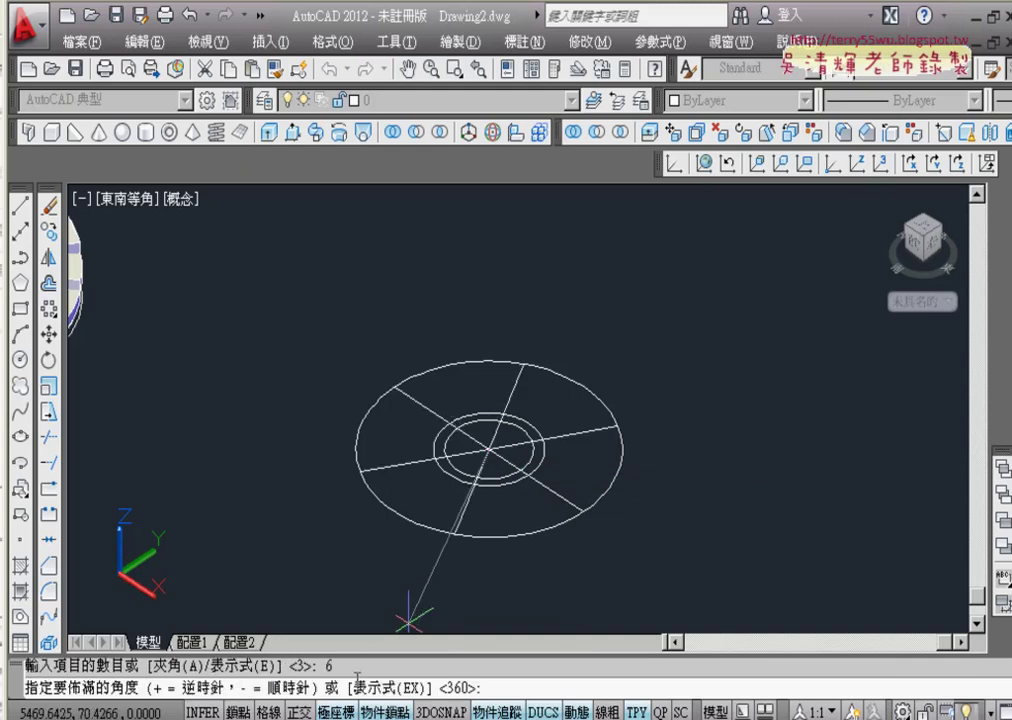
{"action": "type", "text": "90"}
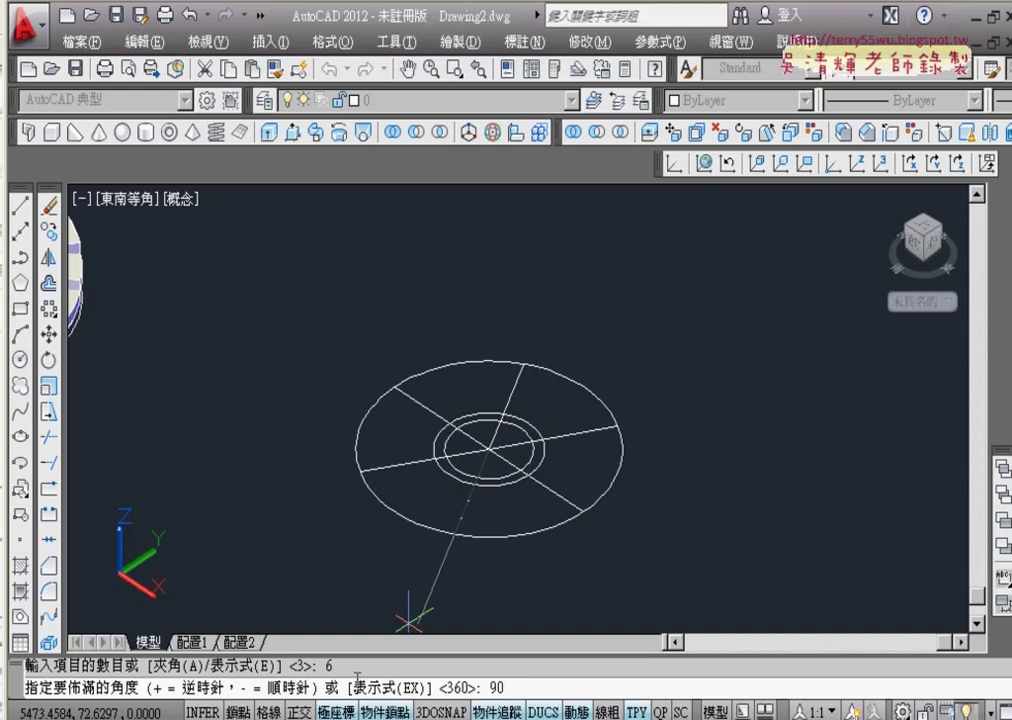
{"action": "key", "text": "Return"}
{"action": "right_click", "coordinate": [408, 555]}
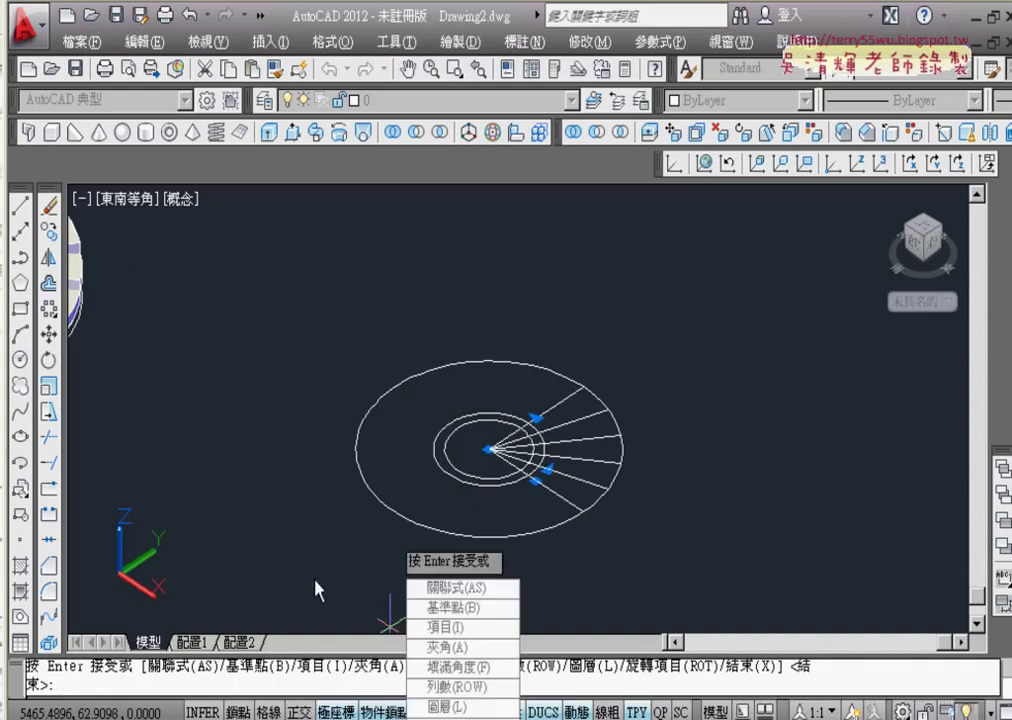
{"action": "left_click", "coordinate": [47, 645]}
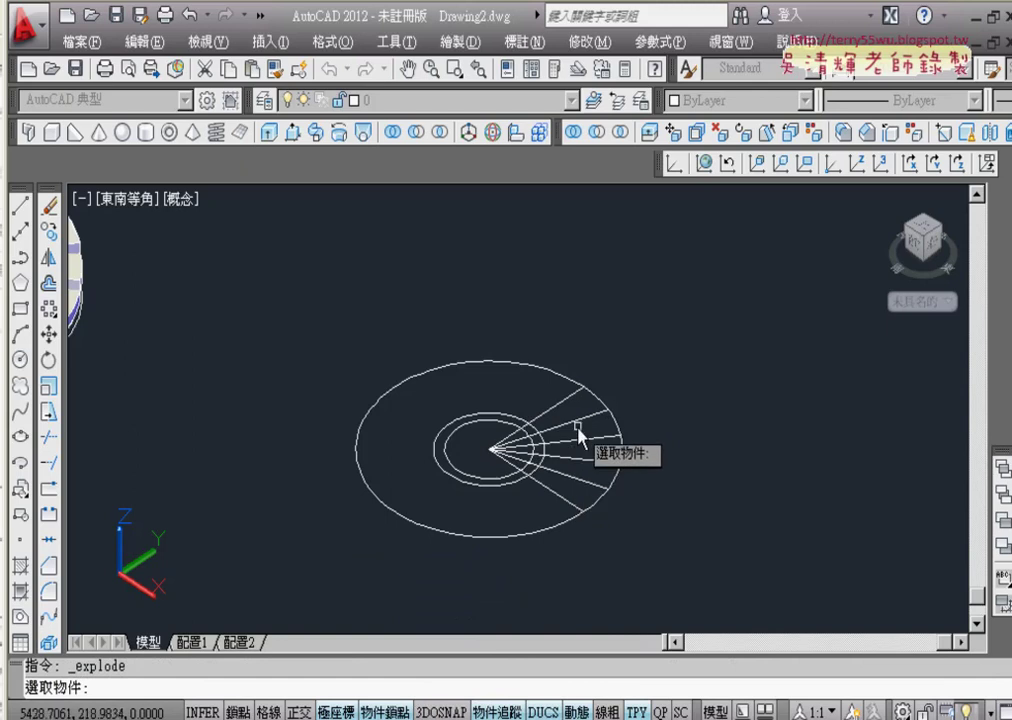
Explode the line array into separate radial lines.
{"action": "scroll", "coordinate": [578, 432], "scroll_direction": "up", "scroll_amount": 3}
{"action": "mouse_move", "coordinate": [592, 445]}
{"action": "middle_mouse_down"}
{"action": "mouse_move", "coordinate": [540, 423]}
{"action": "mouse_move", "coordinate": [527, 402]}
{"action": "middle_mouse_up"}
{"action": "left_click", "coordinate": [528, 408]}
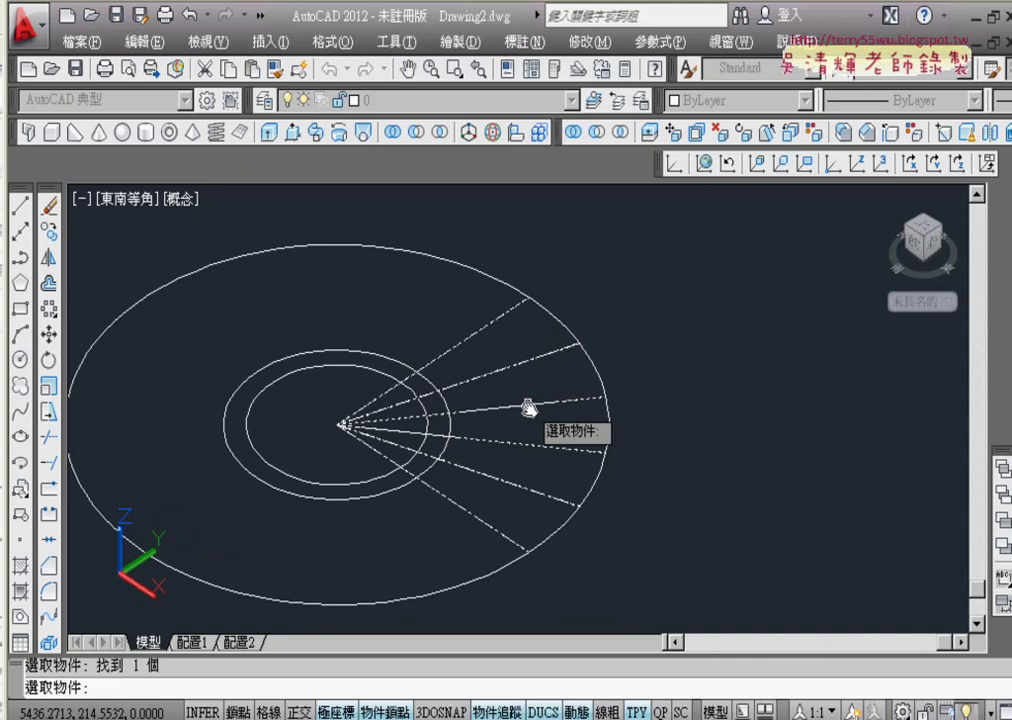
{"action": "key", "text": "Escape"}
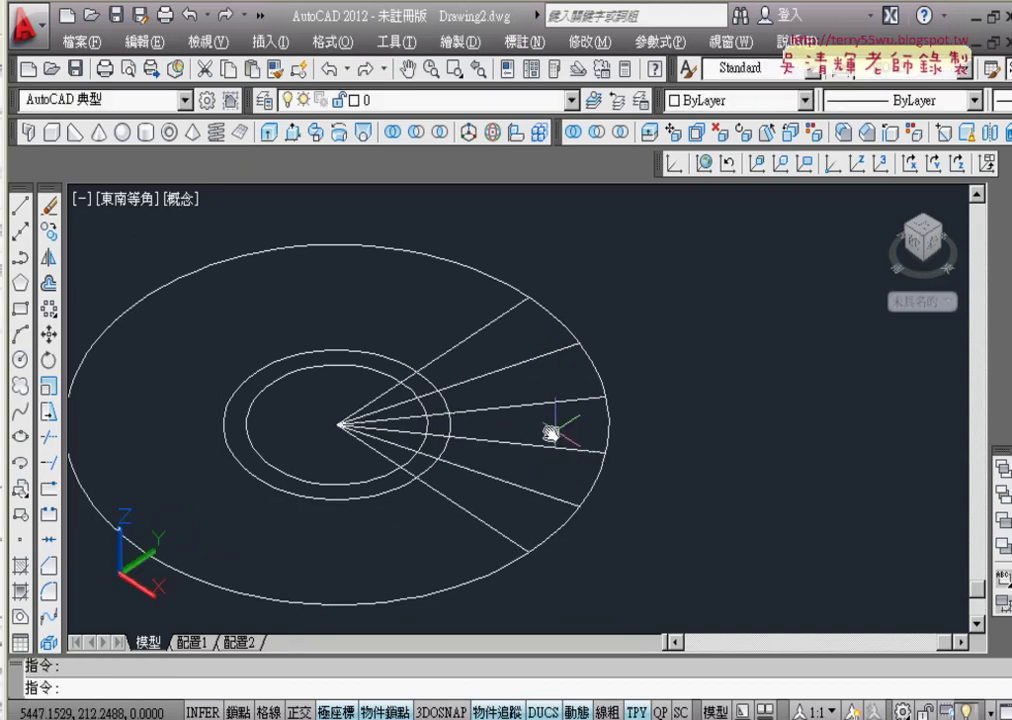
Create closed boundary polylines inside the five wedges between the radial lines.
{"action": "left_click", "coordinate": [589, 45]}
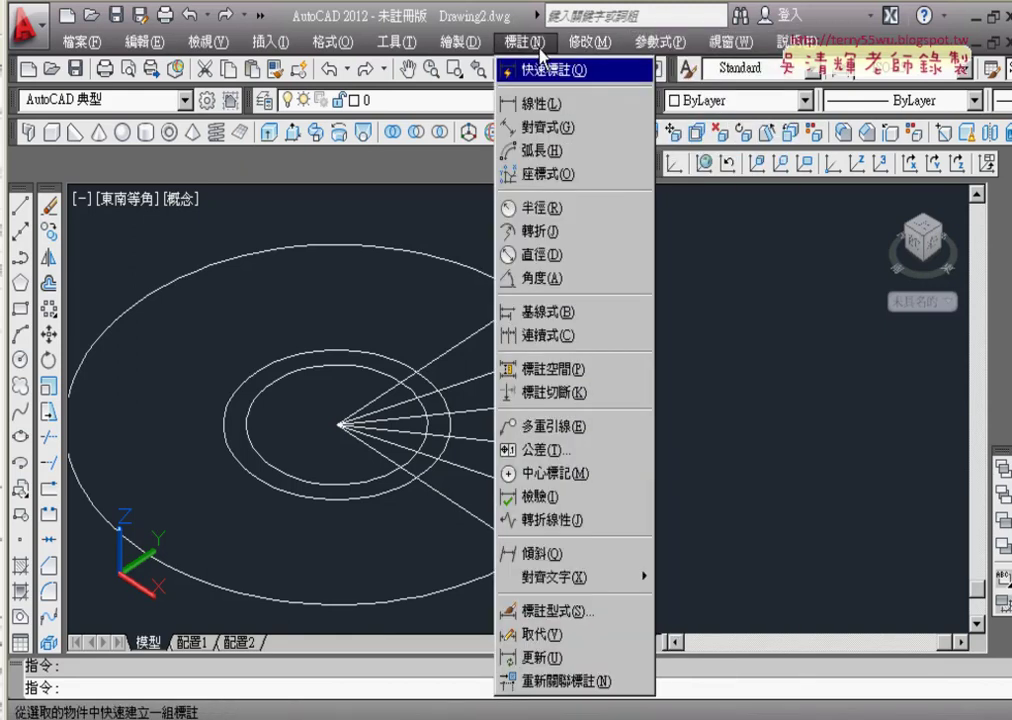
{"action": "mouse_move", "coordinate": [460, 42]}
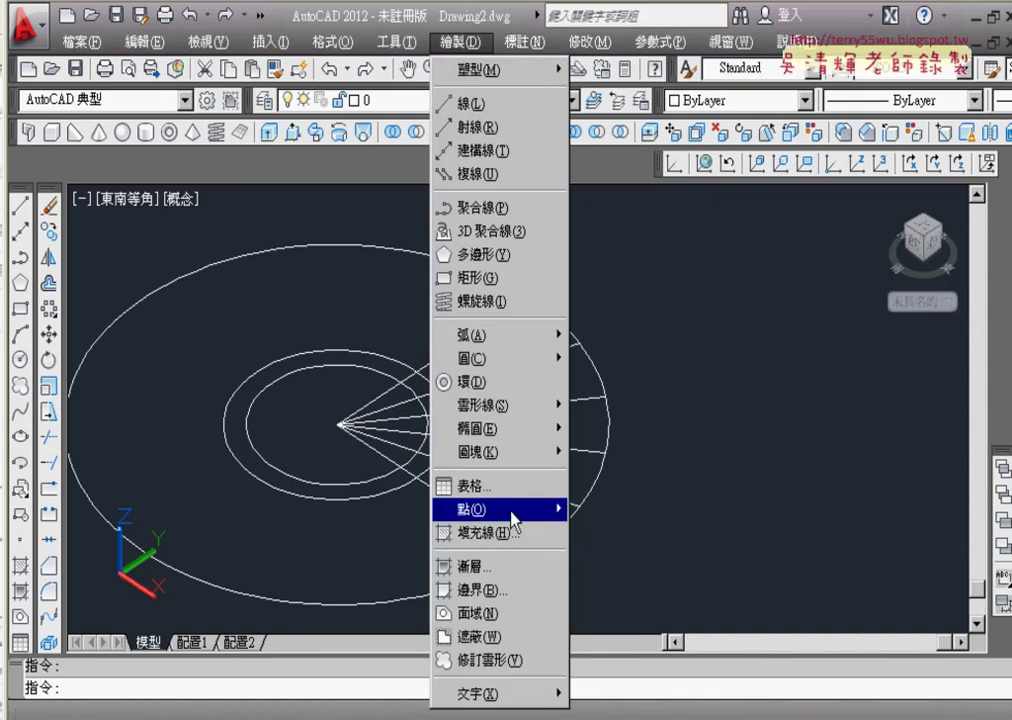
{"action": "left_click", "coordinate": [518, 603]}
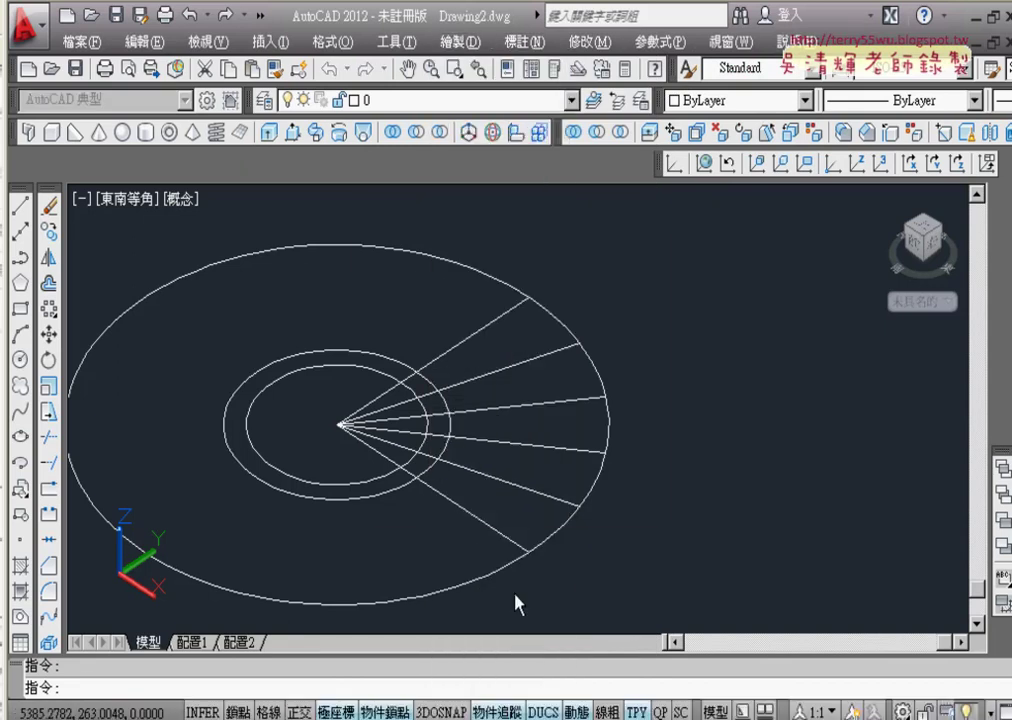
{"action": "left_click", "coordinate": [392, 212]}
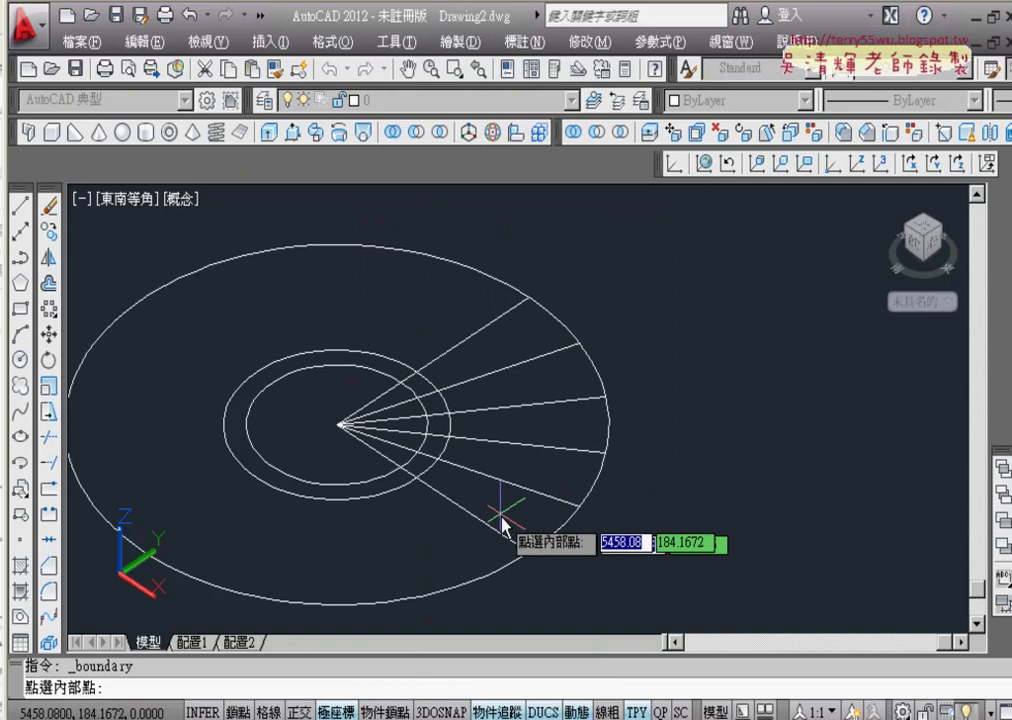
{"action": "left_click", "coordinate": [505, 510]}
{"action": "left_click", "coordinate": [546, 430]}
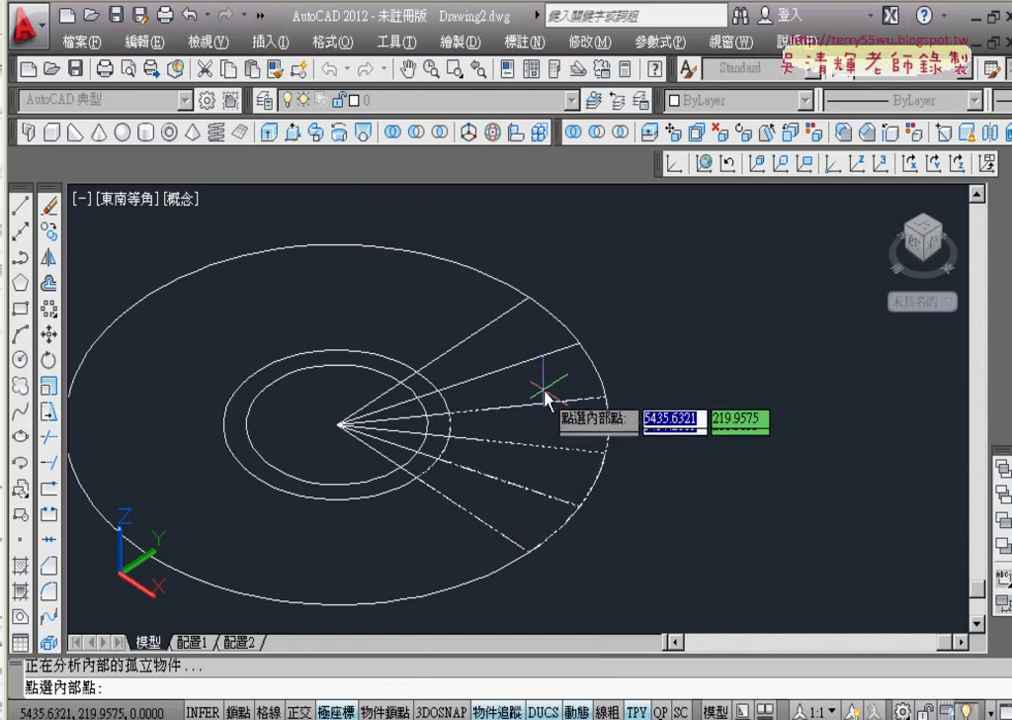
{"action": "left_click", "coordinate": [545, 388]}
{"action": "left_click", "coordinate": [526, 352]}
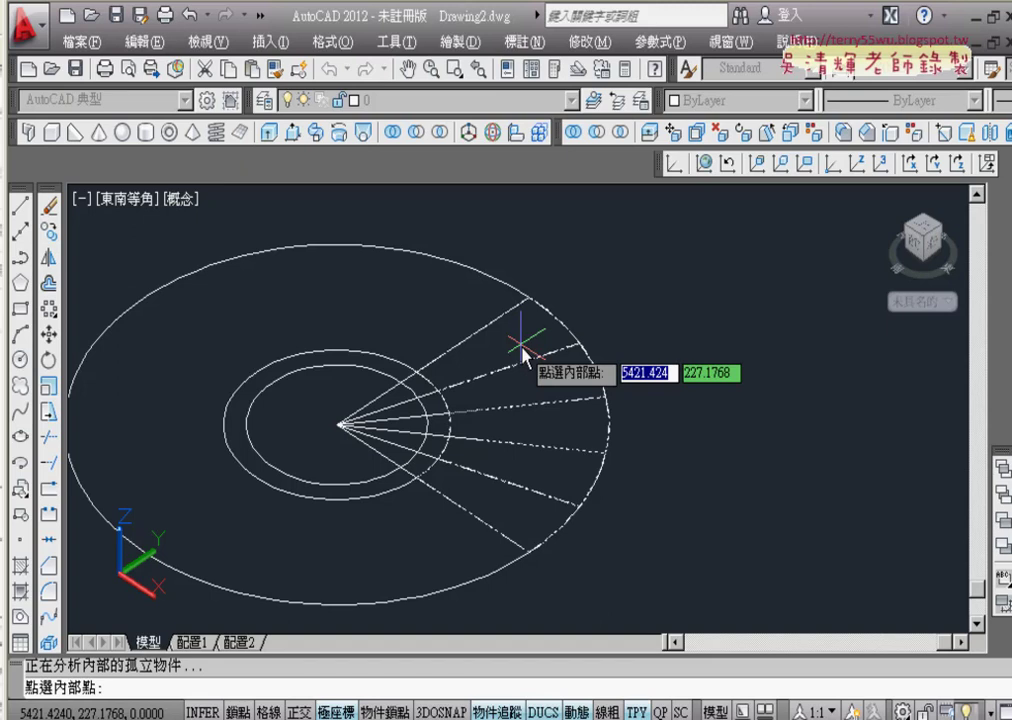
{"action": "key", "text": "Return"}
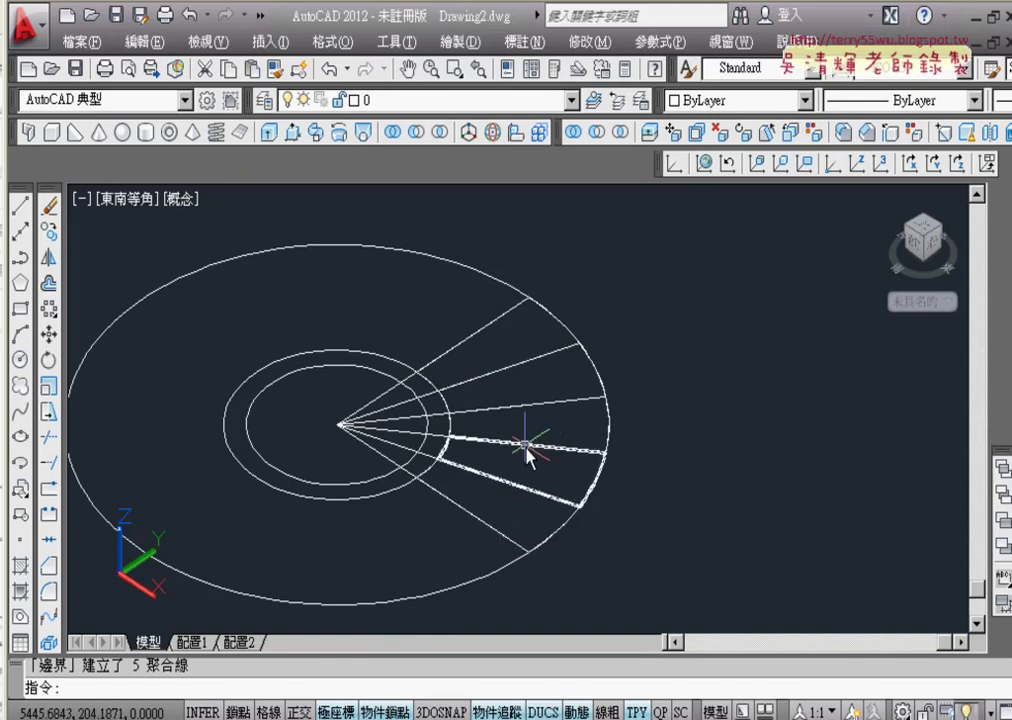
{"action": "left_click", "coordinate": [362, 385]}
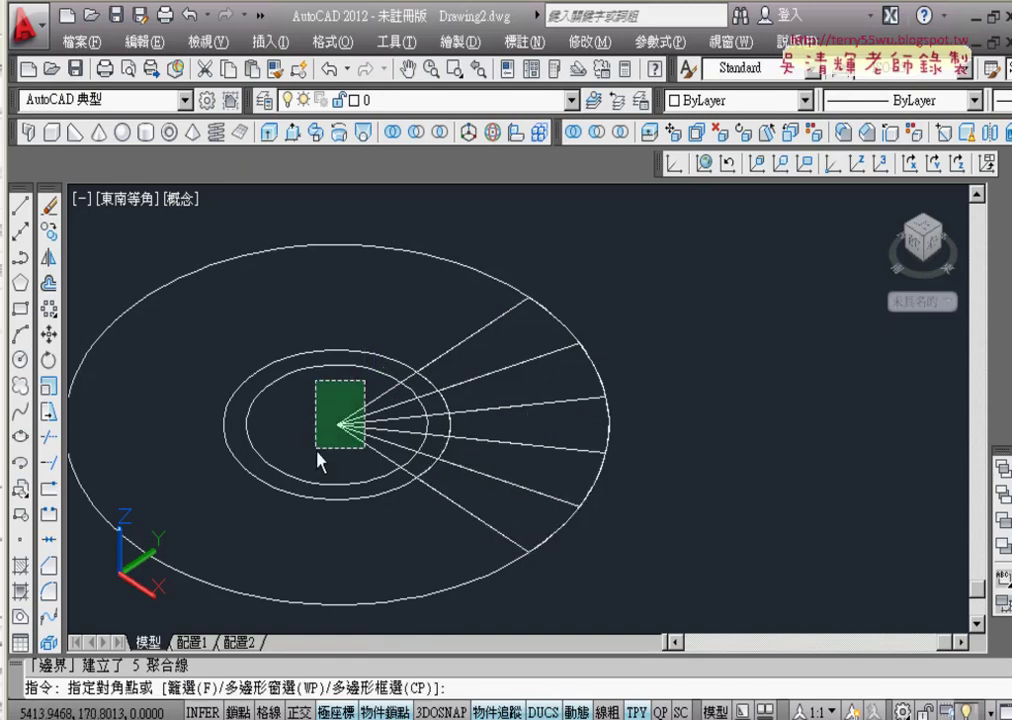
Delete the leftover object at the centre so the fan lines start at the ring.
{"action": "left_click", "coordinate": [318, 448]}
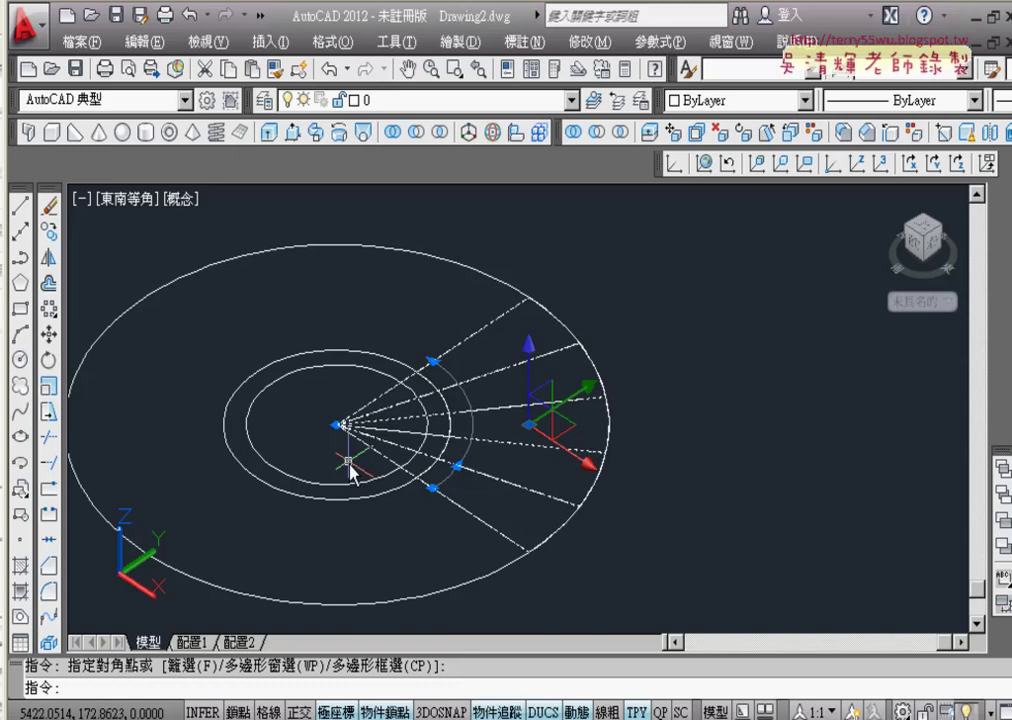
{"action": "key", "text": "Delete"}
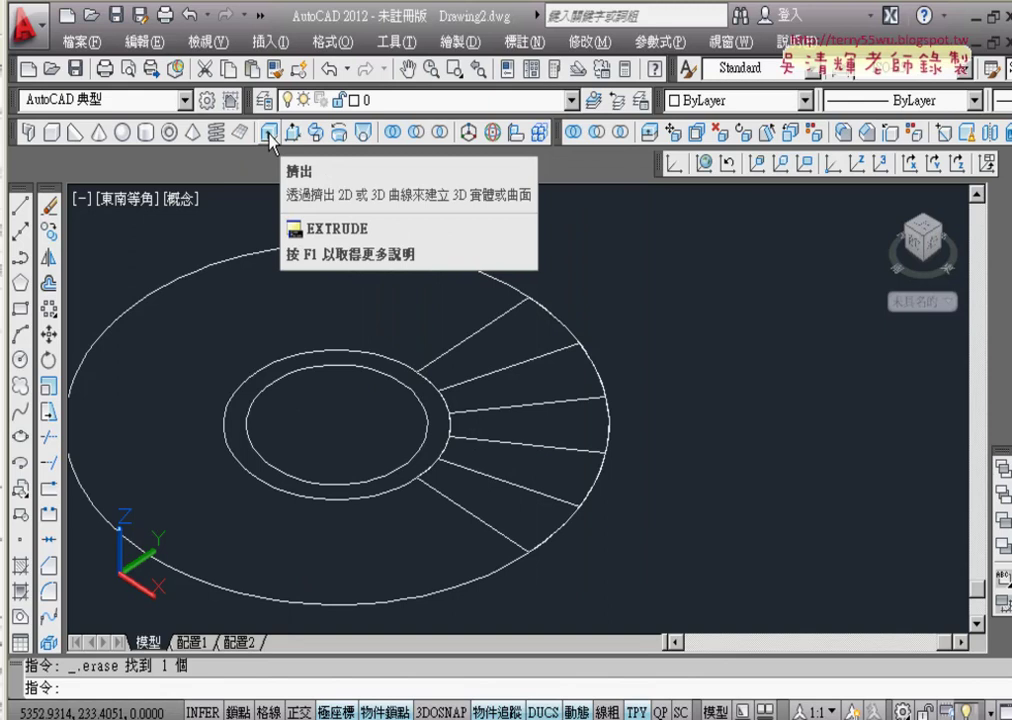
{"action": "left_click", "coordinate": [648, 270]}
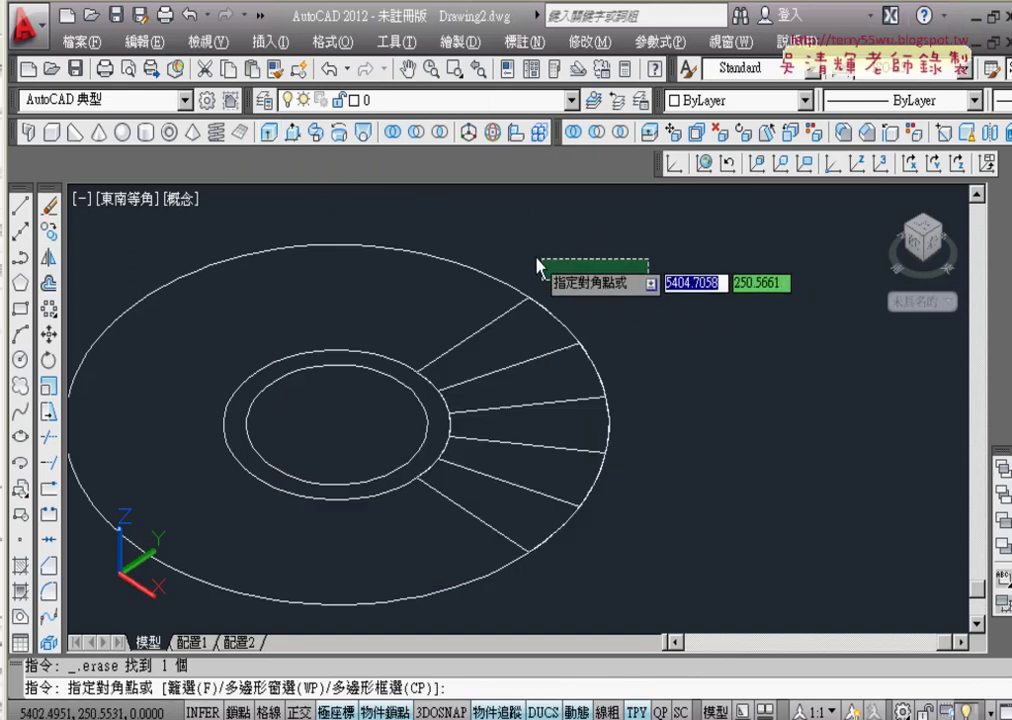
{"action": "left_click", "coordinate": [438, 195]}
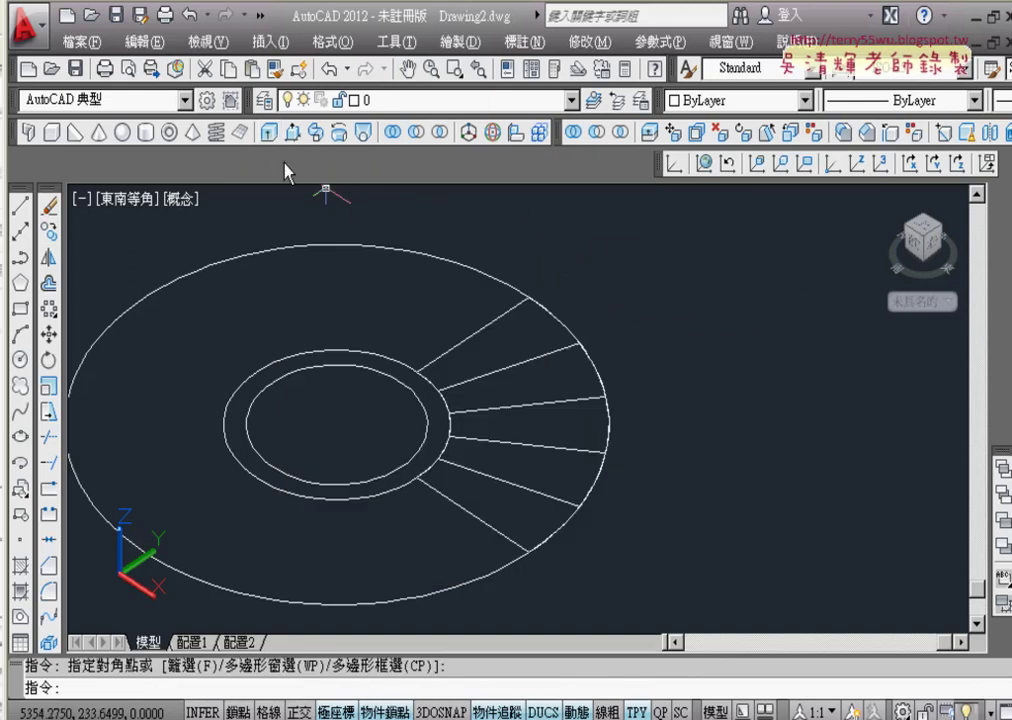
Extrude all five wedge polylines to a height of 5.
{"action": "left_click", "coordinate": [268, 133]}
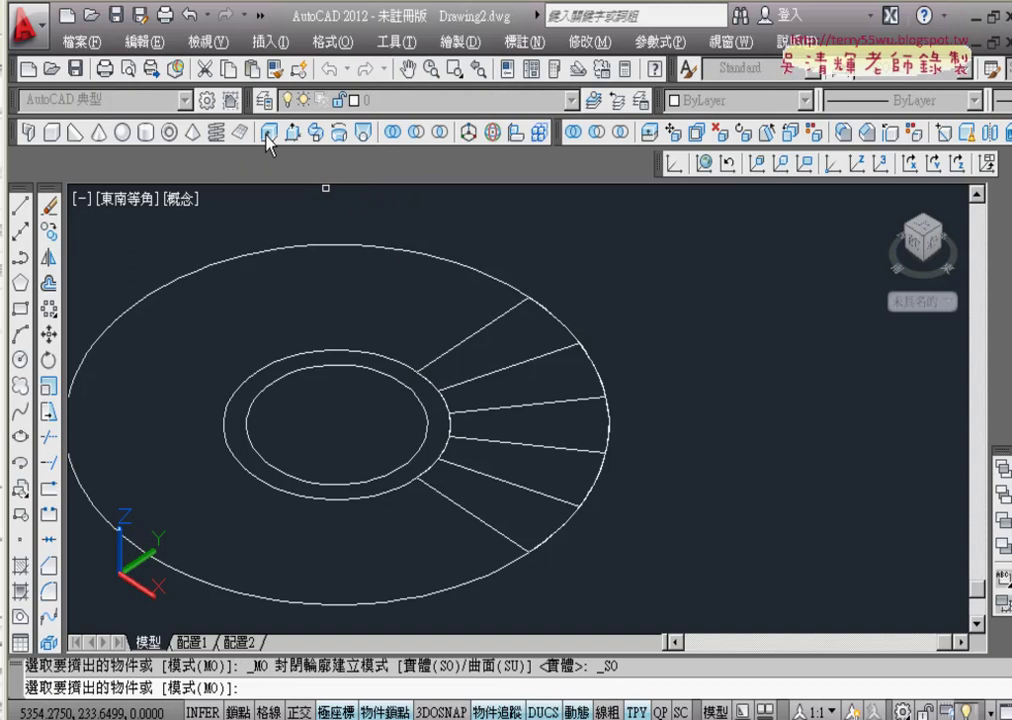
{"action": "left_click", "coordinate": [400, 217]}
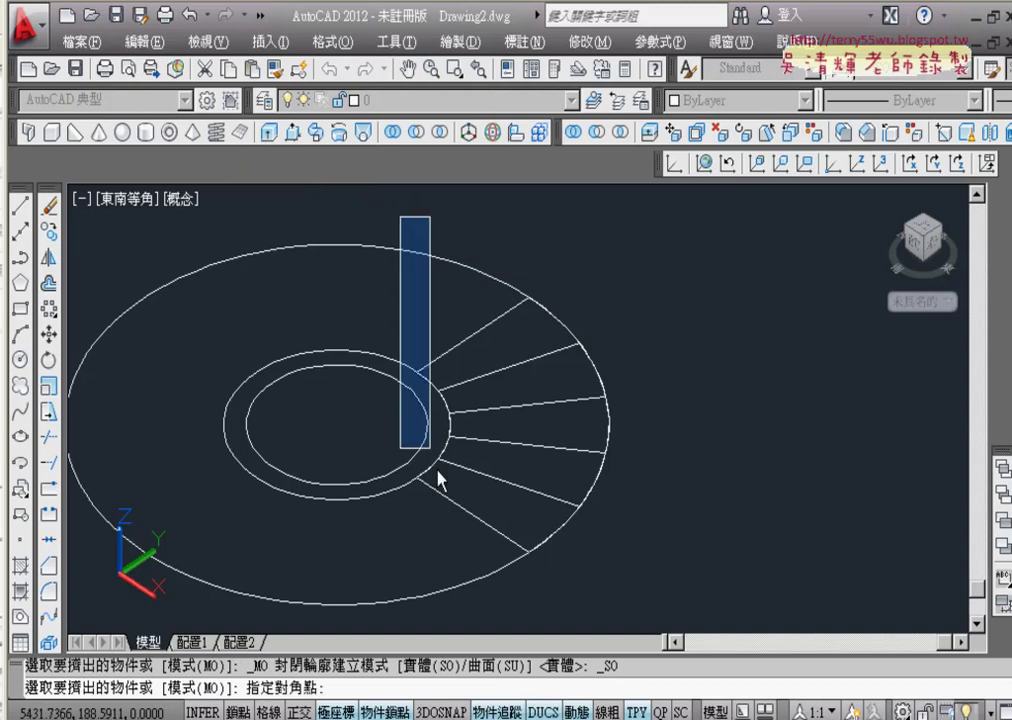
{"action": "left_click", "coordinate": [642, 604]}
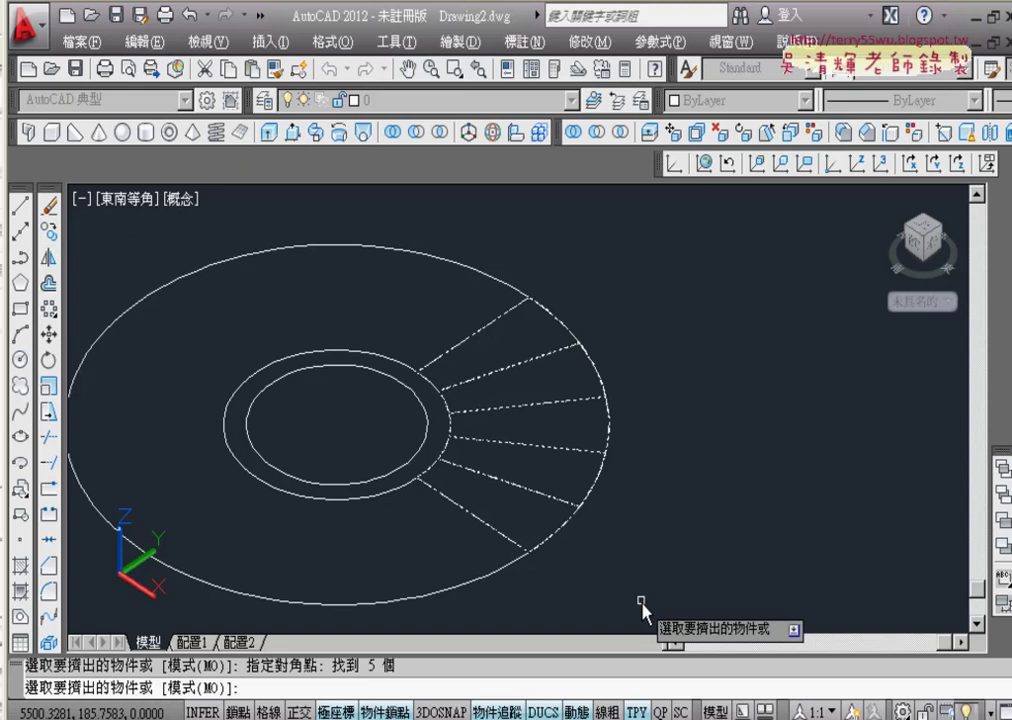
{"action": "key", "text": "Return"}
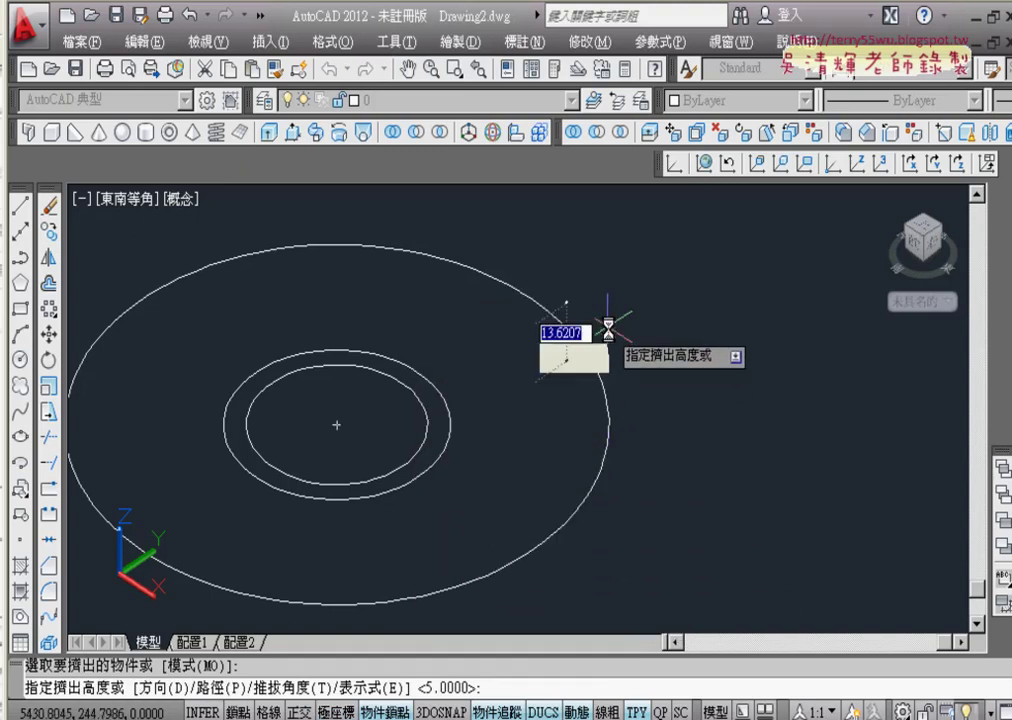
{"action": "type", "text": "5"}
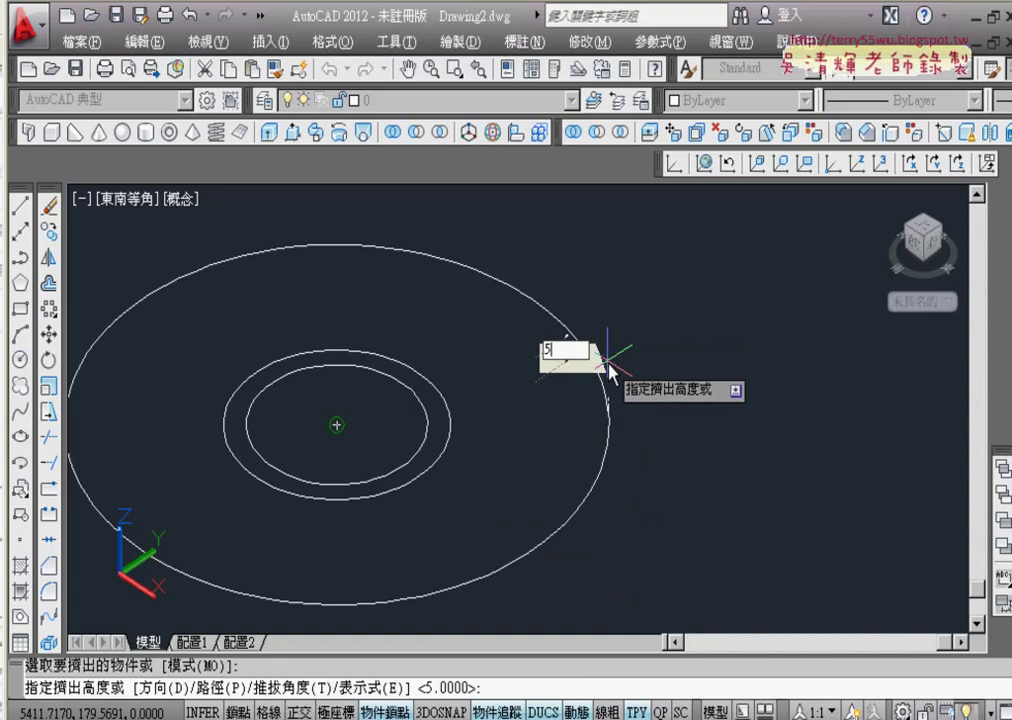
{"action": "key", "text": "Return"}
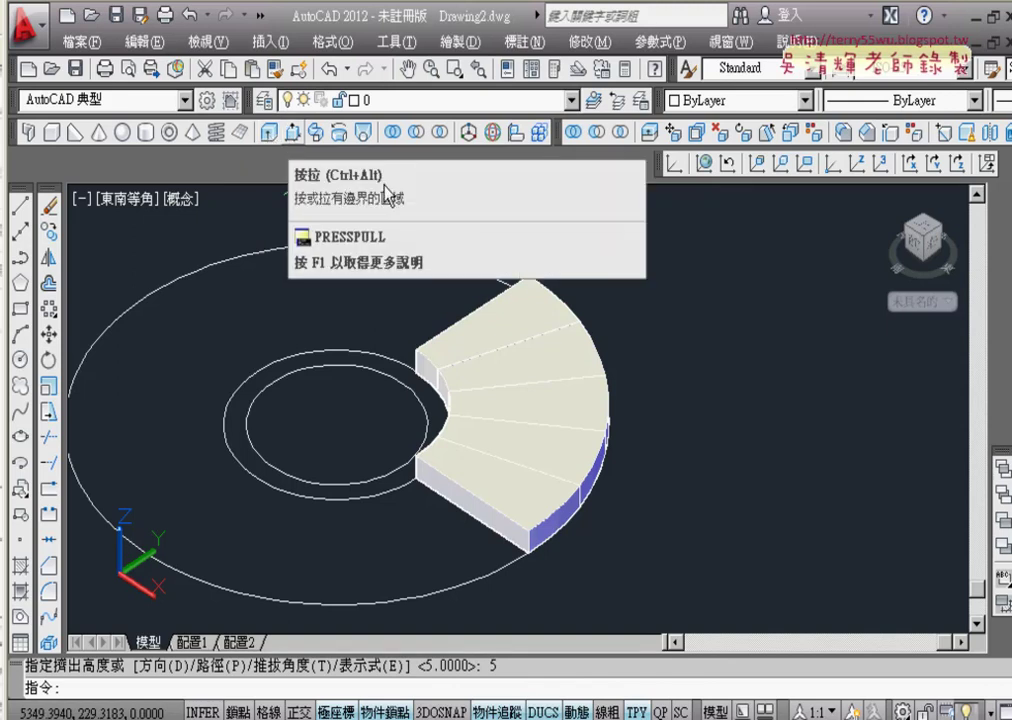
Pan the view and try selecting a single step from the extruded solids.
{"action": "middle_click_drag", "start_coordinate": [720, 413], "coordinate": [569, 484]}
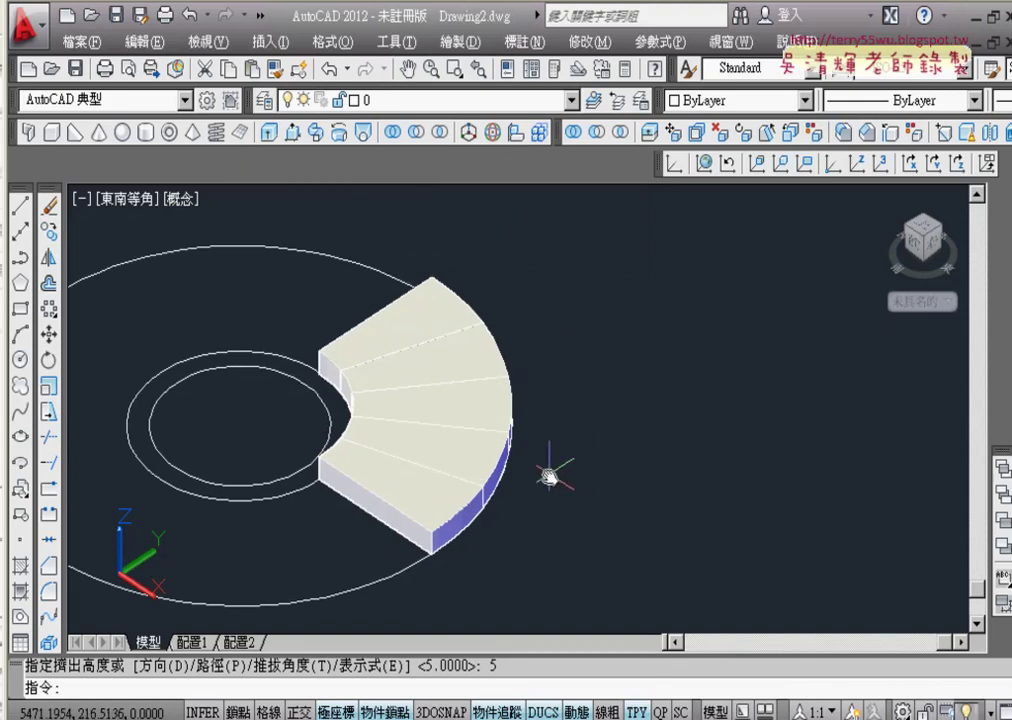
{"action": "left_click", "coordinate": [182, 200]}
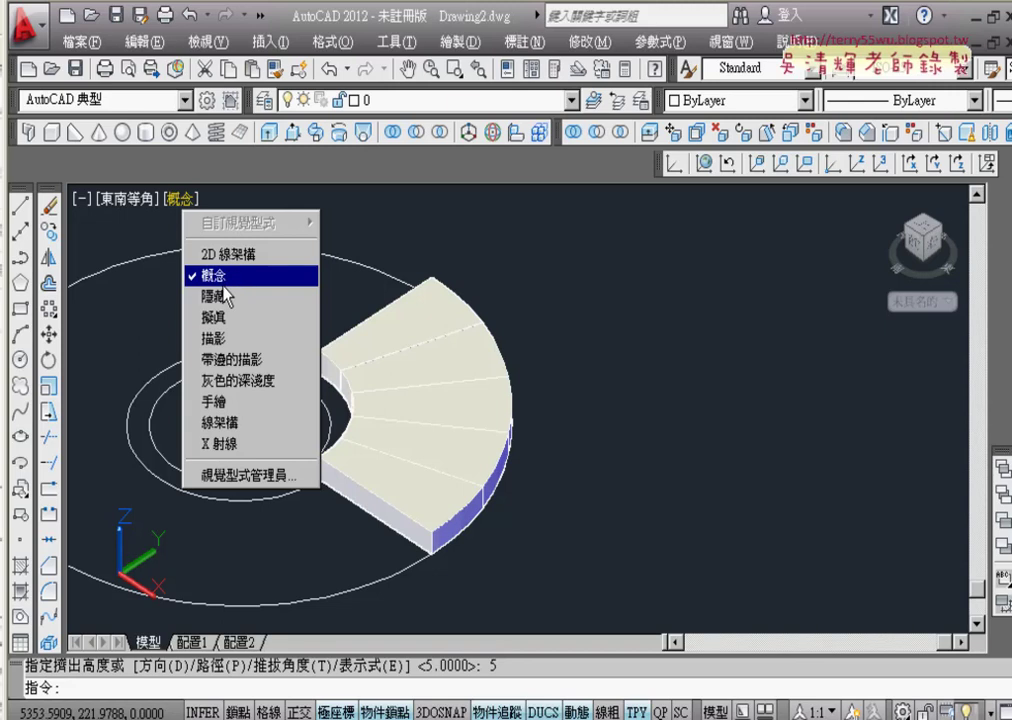
{"action": "left_click", "coordinate": [591, 406]}
{"action": "left_click", "coordinate": [470, 482]}
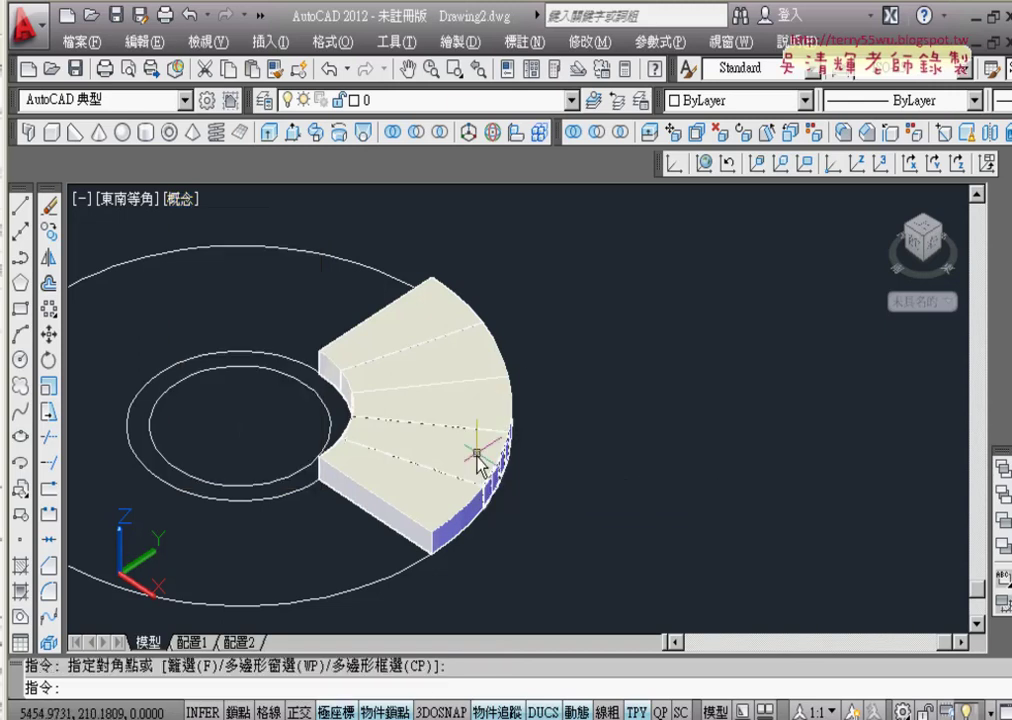
{"action": "left_click", "coordinate": [472, 462], "text": "ctrl"}
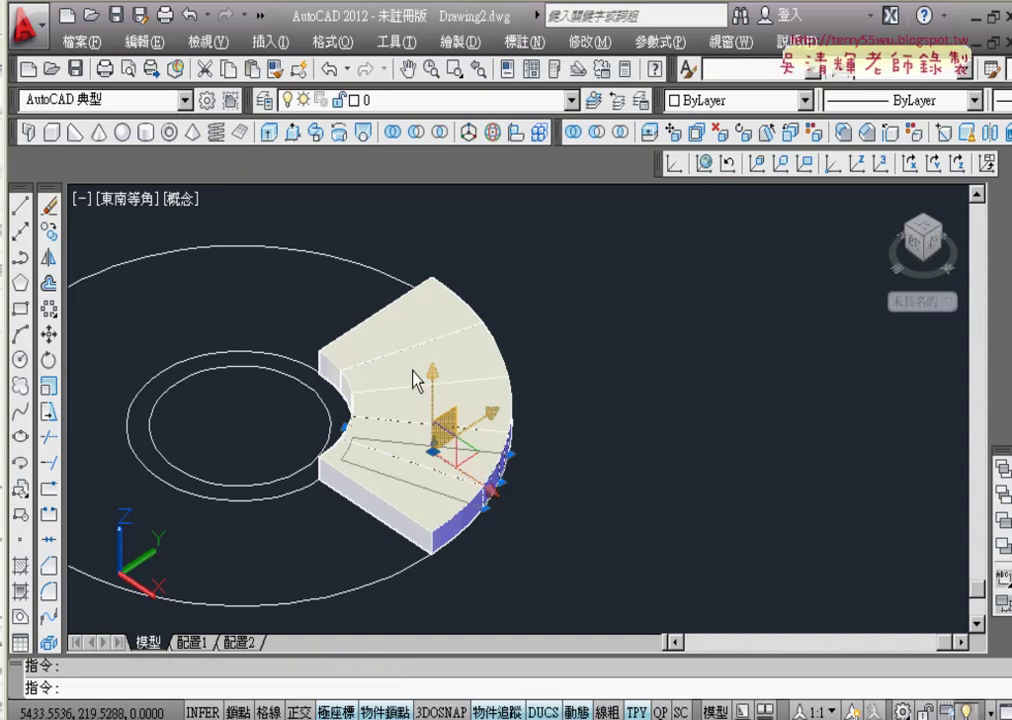
Switch to 2D Wireframe, then back to Conceptual, sub-selecting one step solid on its own.
{"action": "left_click", "coordinate": [180, 199]}
{"action": "left_click", "coordinate": [211, 256]}
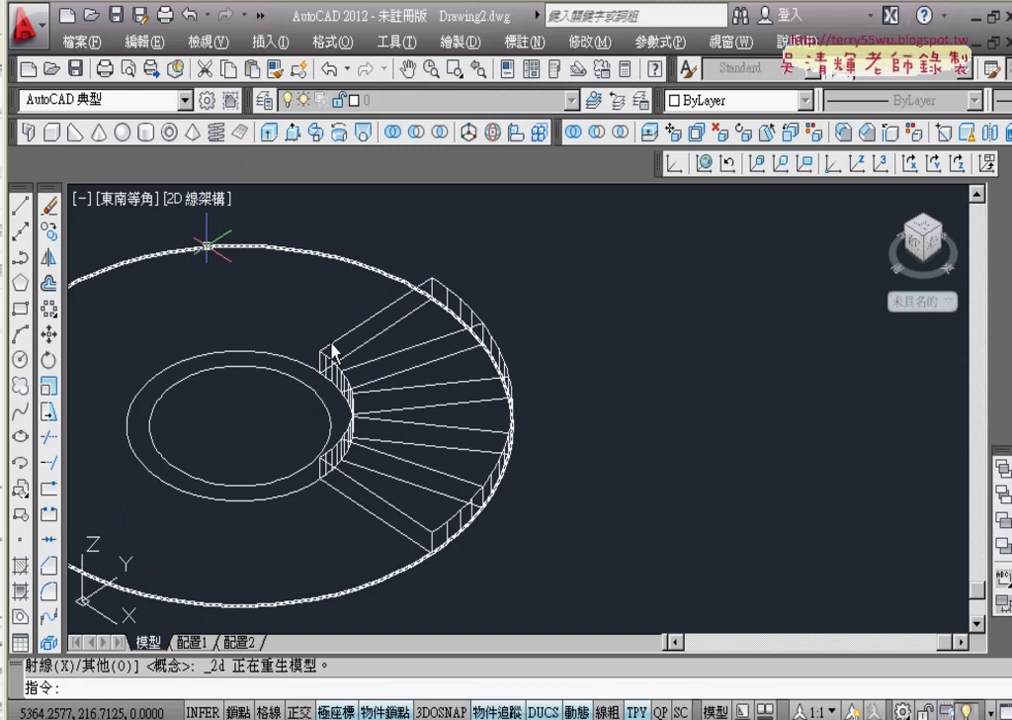
{"action": "left_click", "coordinate": [470, 440], "text": "ctrl"}
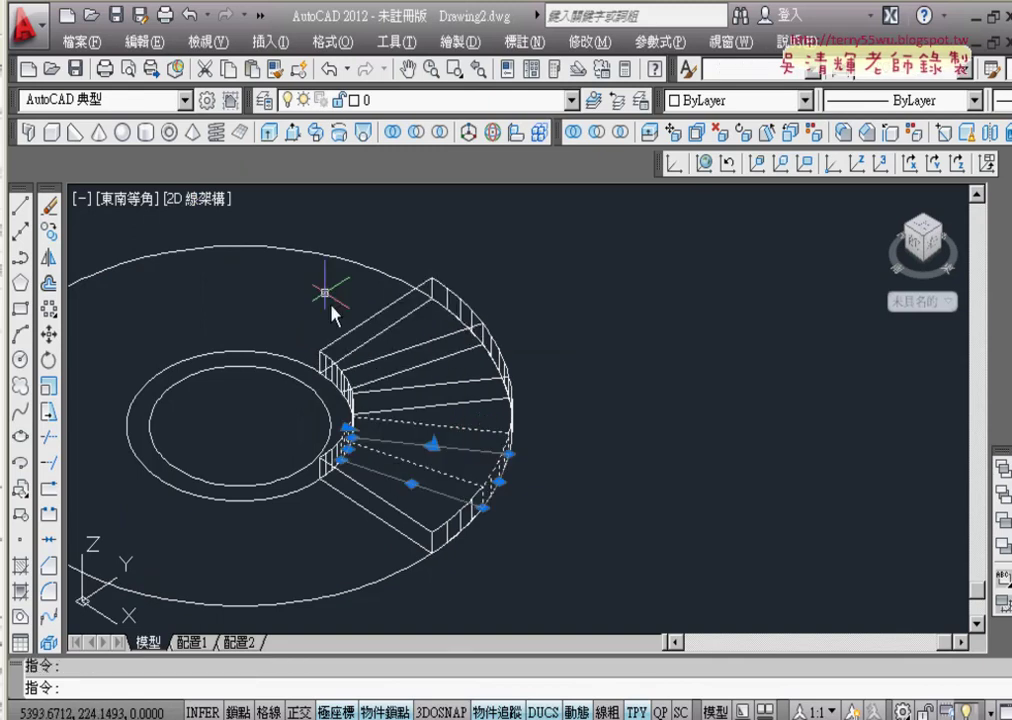
{"action": "left_click", "coordinate": [199, 202]}
{"action": "left_click", "coordinate": [230, 275]}
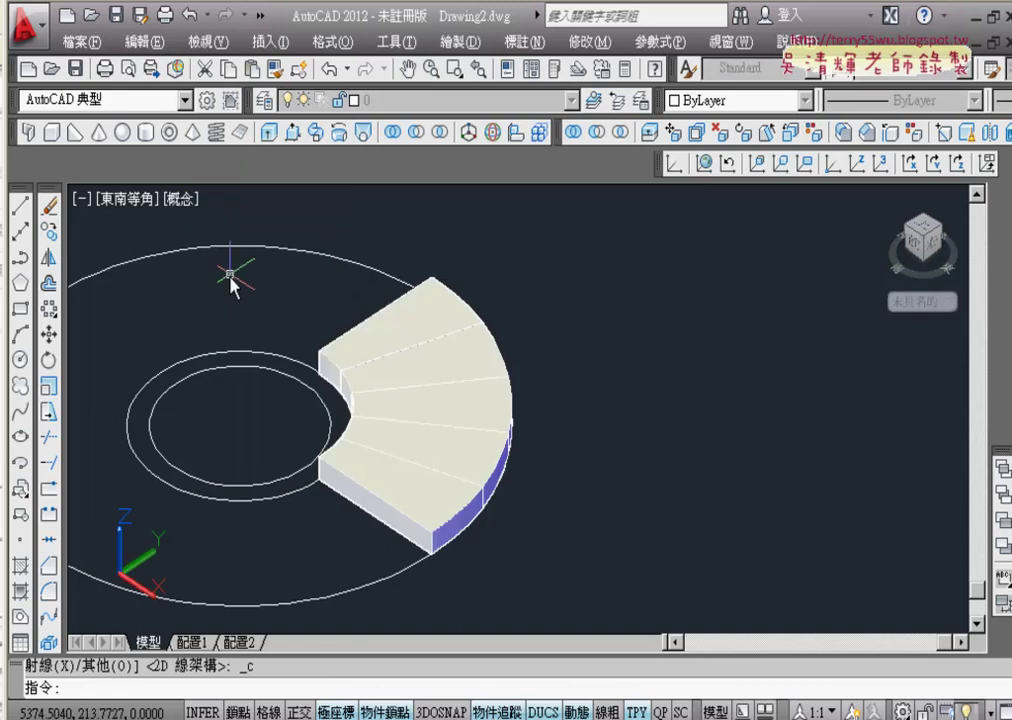
{"action": "left_click", "coordinate": [447, 467], "text": "ctrl"}
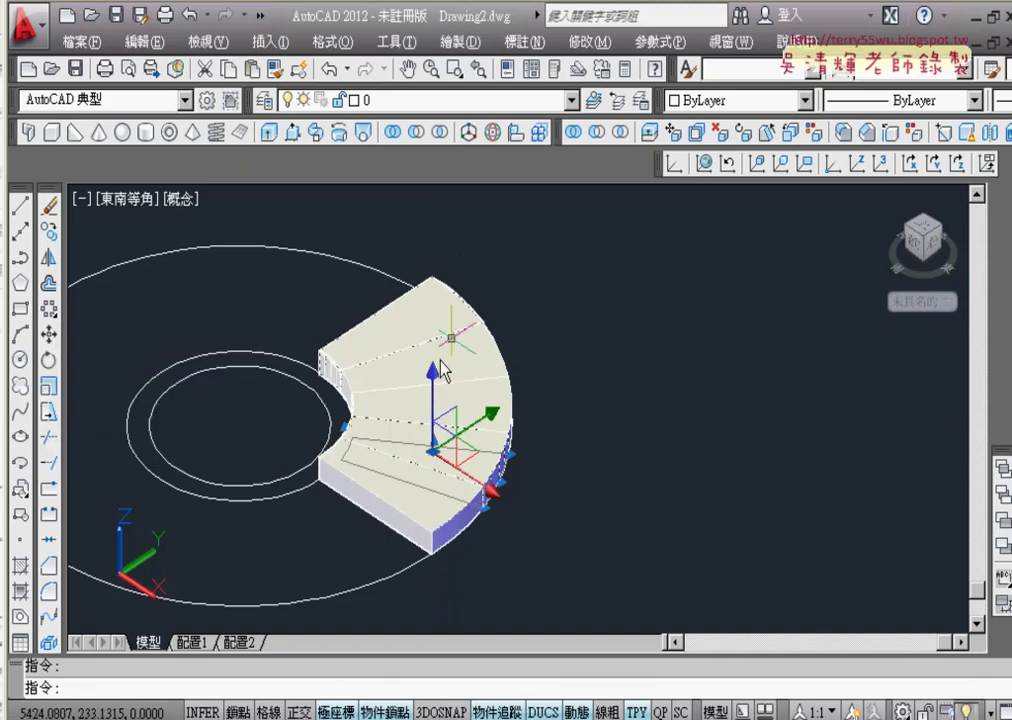
Raise the first two wedge steps along Z by 5 and 10 units.
{"action": "left_click", "coordinate": [434, 390]}
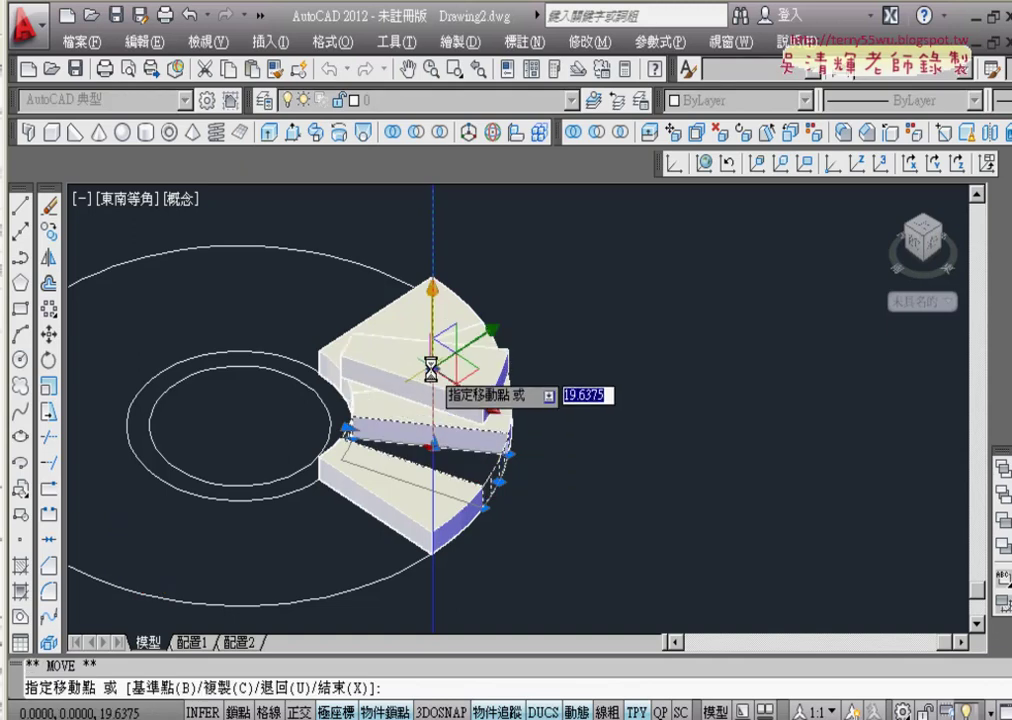
{"action": "type", "text": "56"}
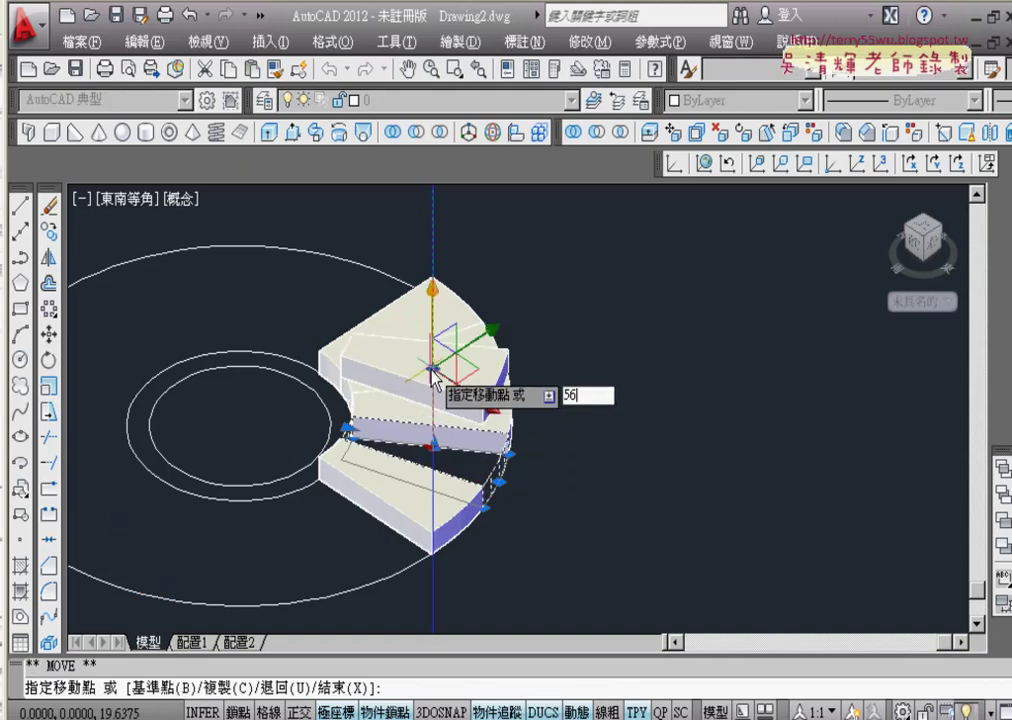
{"action": "key", "text": "BackSpace"}
{"action": "key", "text": "Return"}
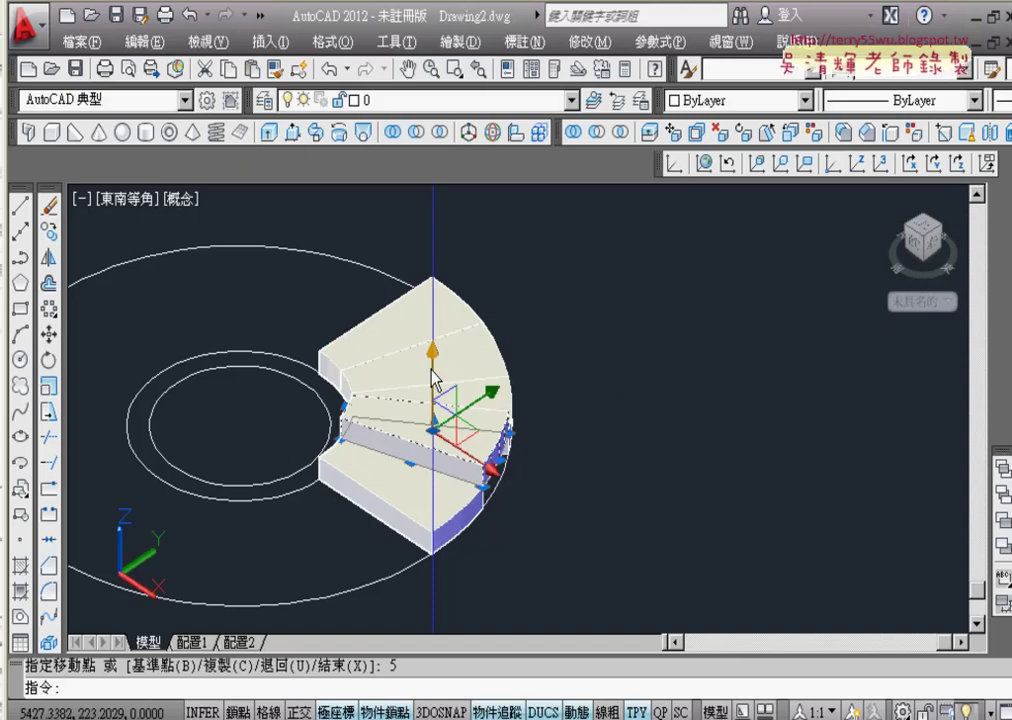
{"action": "key", "text": "Escape"}
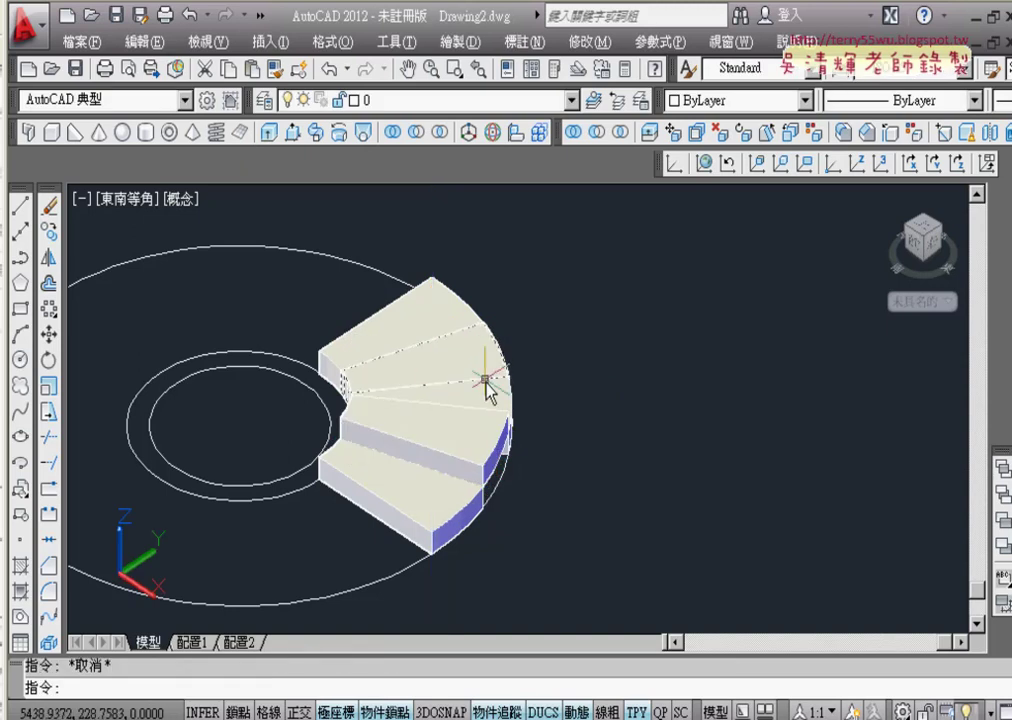
{"action": "left_click", "coordinate": [494, 400]}
{"action": "left_click", "coordinate": [445, 358]}
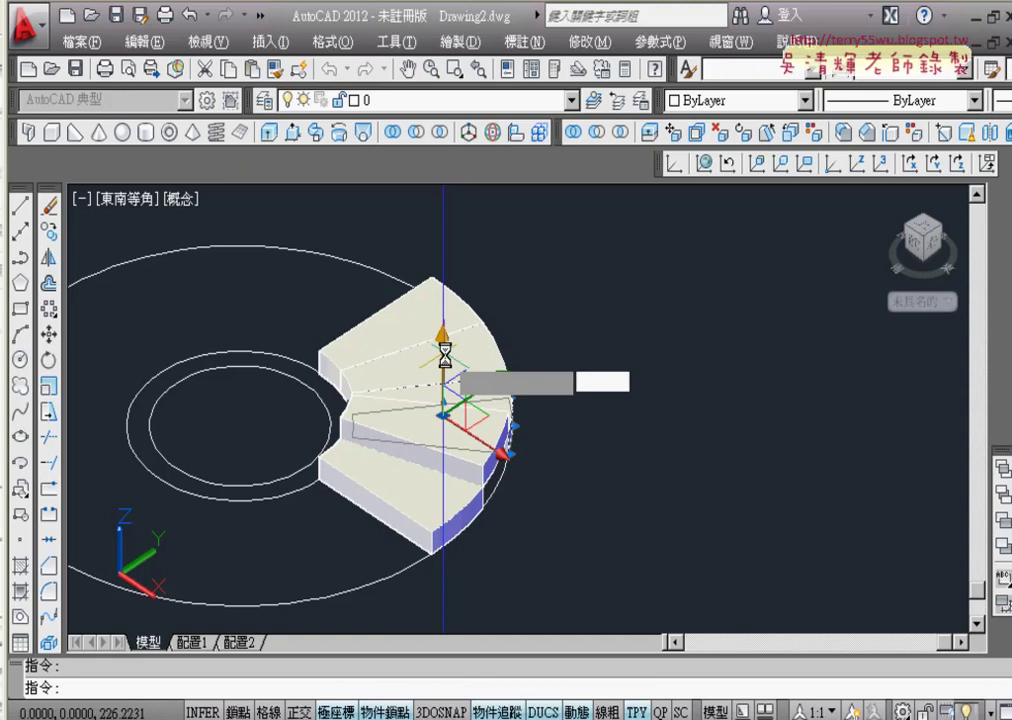
{"action": "type", "text": "10"}
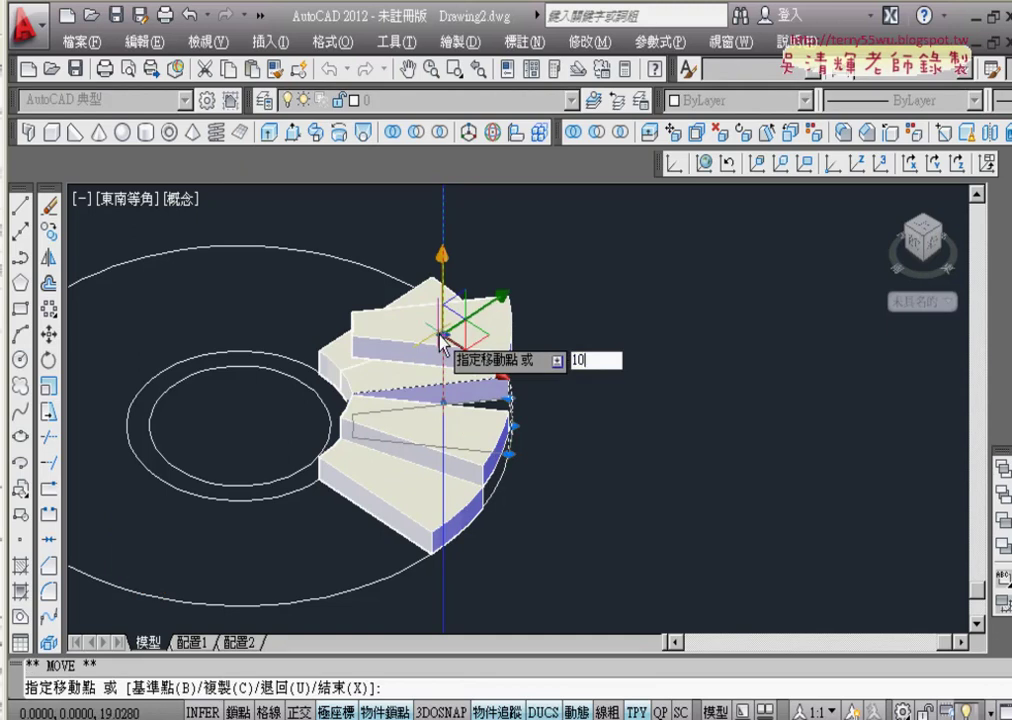
{"action": "key", "text": "Return"}
{"action": "key", "text": "Escape"}
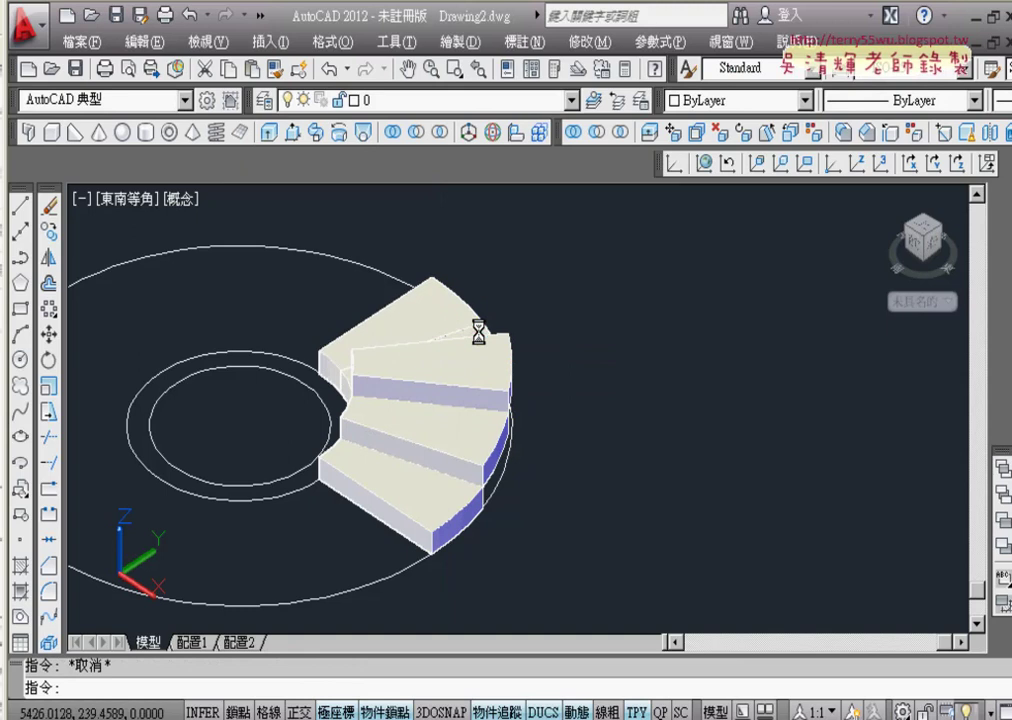
Raise the next two wedge steps along Z by 15 and 20 units.
{"action": "left_click", "coordinate": [460, 328]}
{"action": "left_click", "coordinate": [438, 318]}
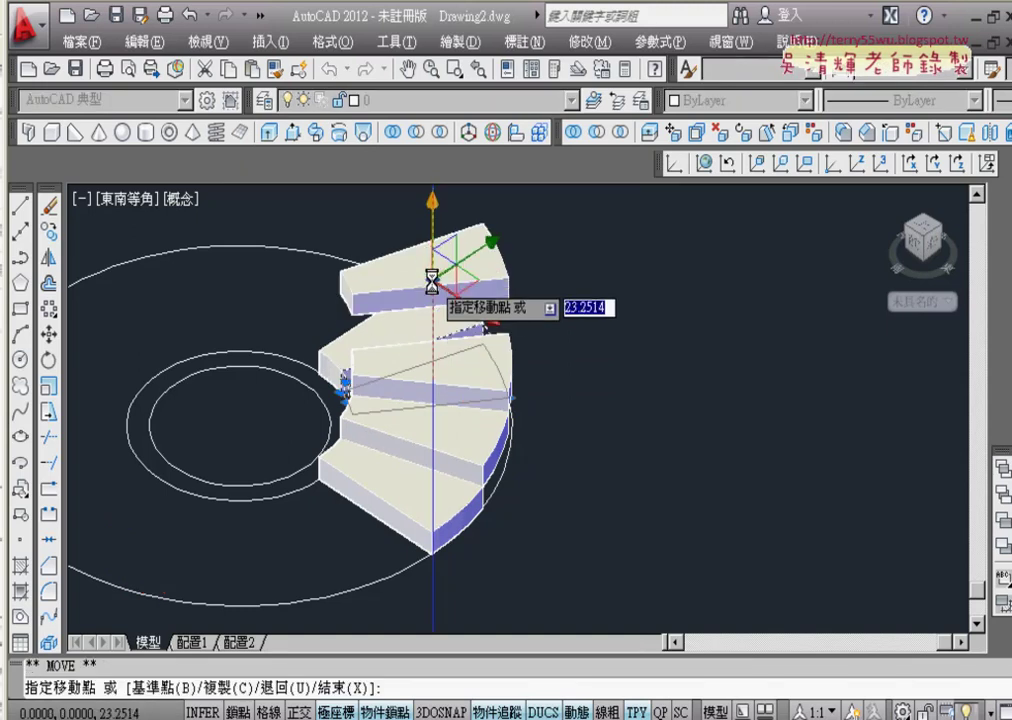
{"action": "type", "text": "15"}
{"action": "key", "text": "Return"}
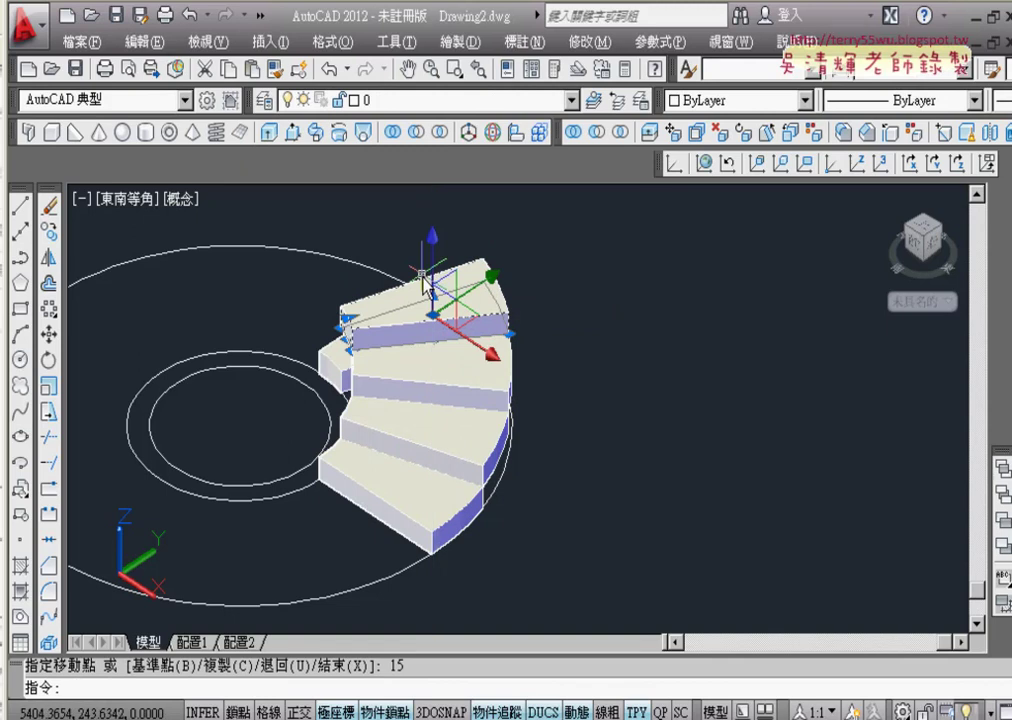
{"action": "key", "text": "Escape"}
{"action": "left_click", "coordinate": [337, 366]}
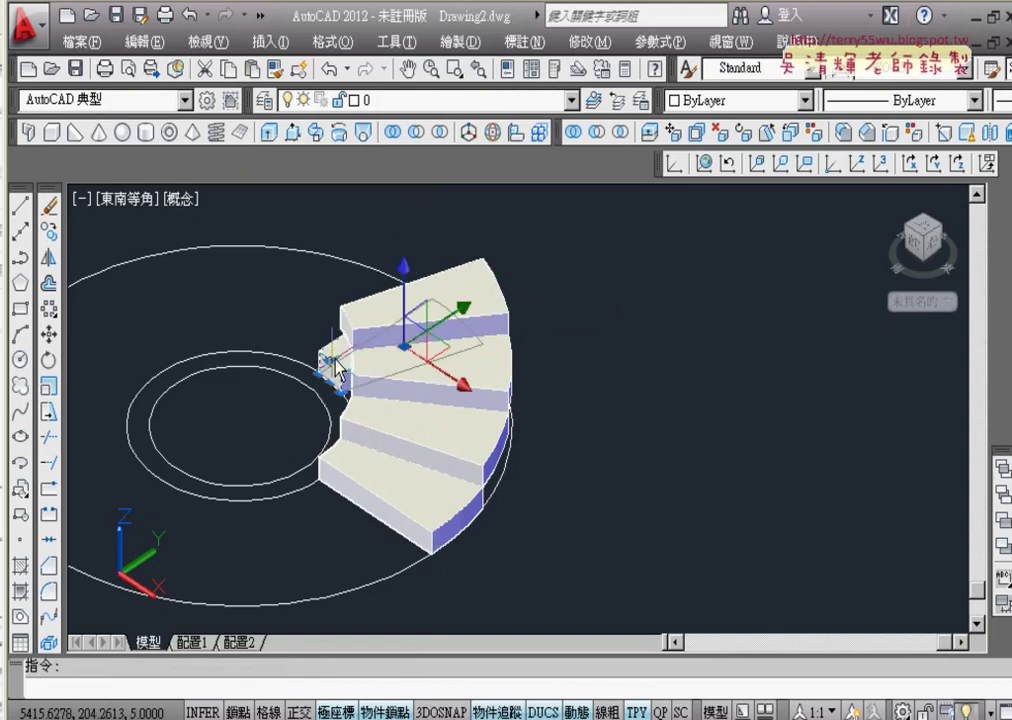
{"action": "left_click", "coordinate": [404, 271]}
{"action": "type", "text": "2"}
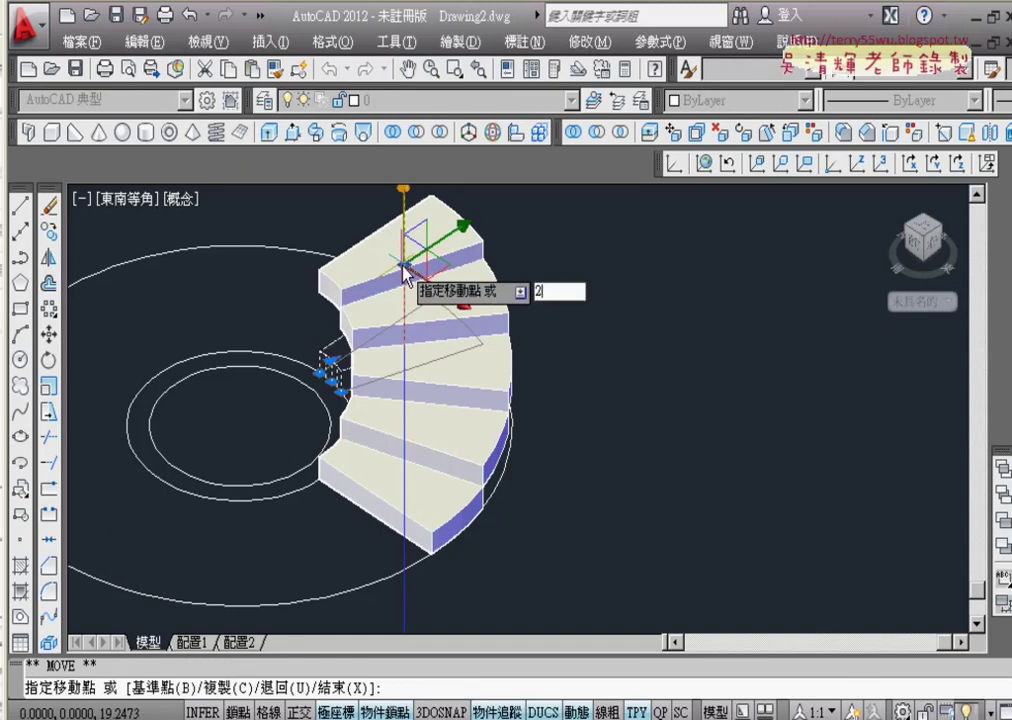
{"action": "type", "text": "0"}
{"action": "key", "text": "Return"}
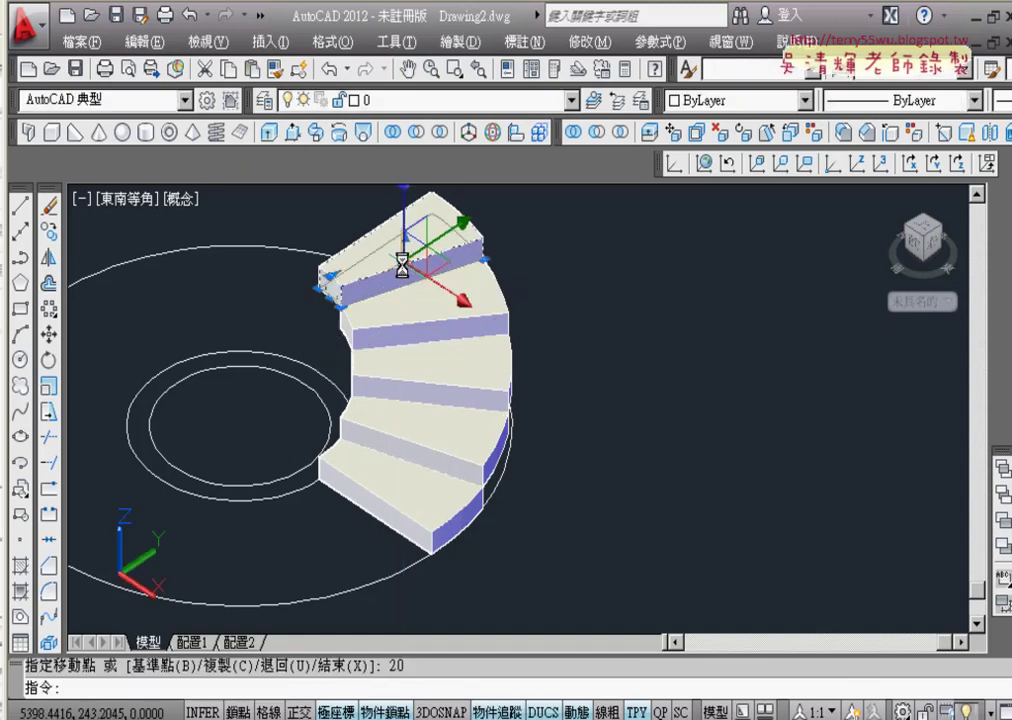
{"action": "key", "text": "Escape"}
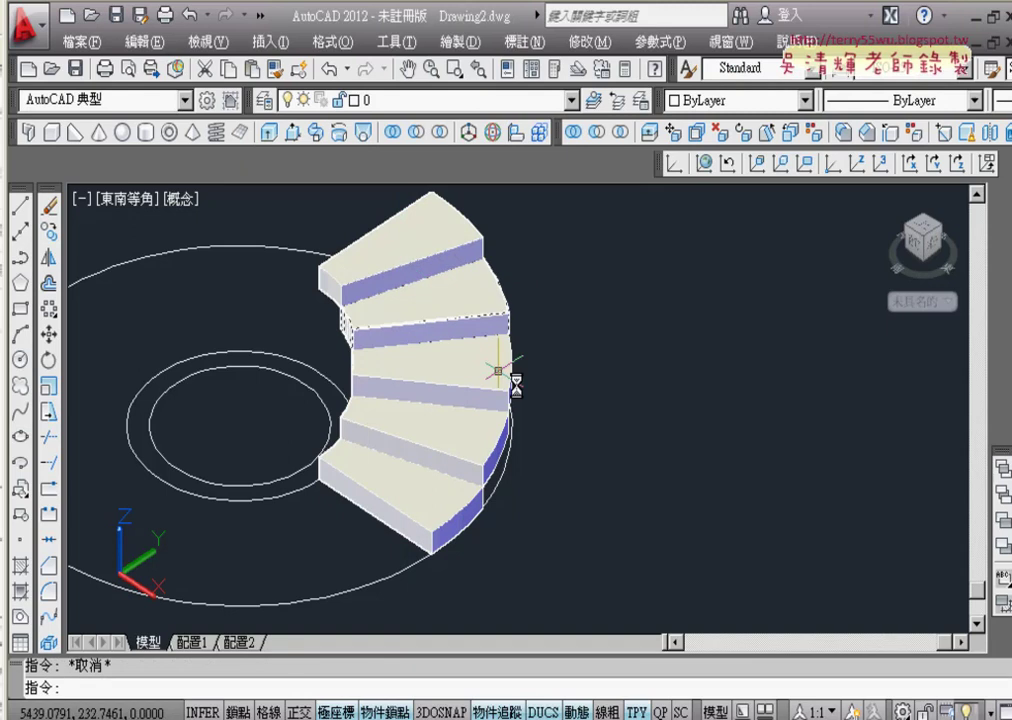
{"action": "scroll", "coordinate": [584, 420], "scroll_direction": "down", "scroll_amount": 2}
Union the five staggered step solids into a single stair block.
{"action": "scroll", "coordinate": [584, 420], "scroll_direction": "down", "scroll_amount": 2}
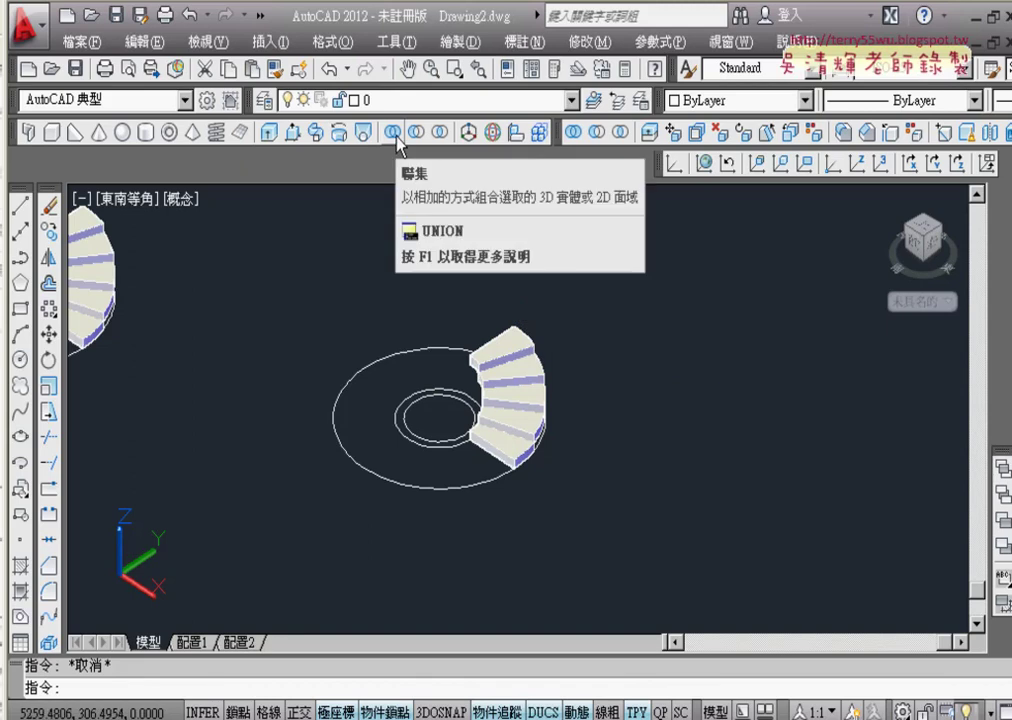
{"action": "mouse_move", "coordinate": [392, 132]}
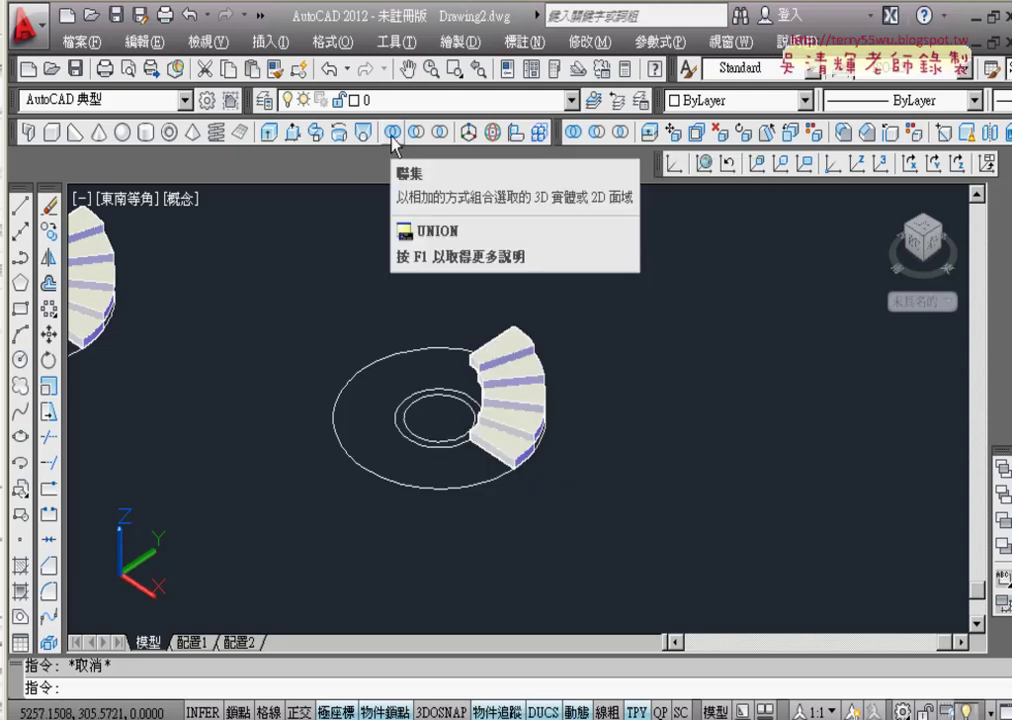
{"action": "left_click", "coordinate": [392, 135]}
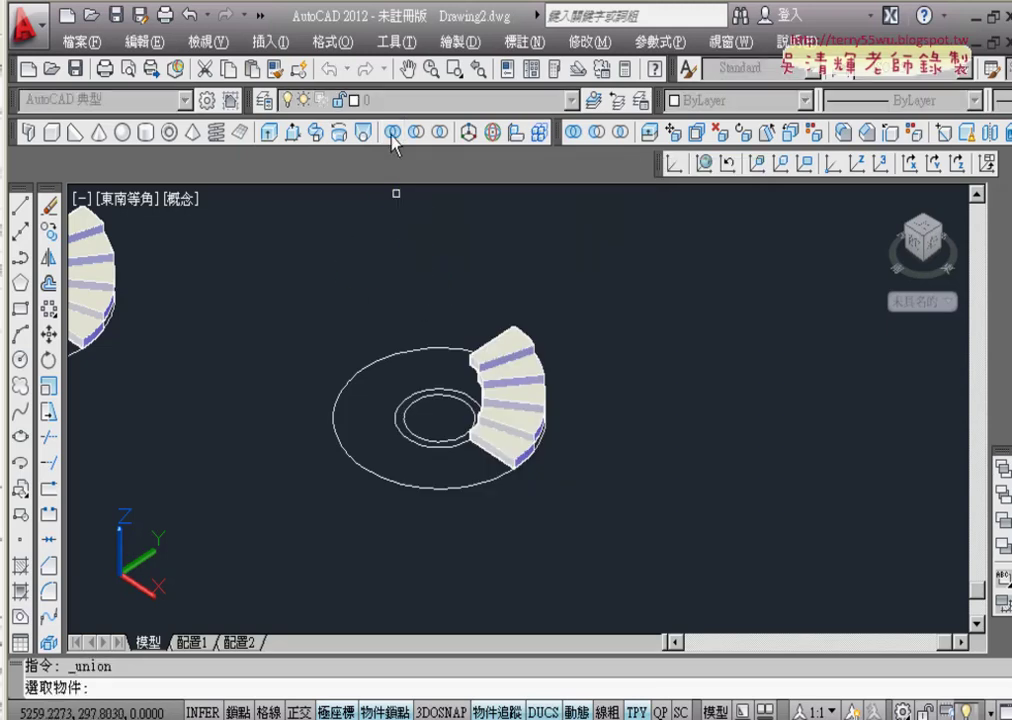
{"action": "left_click", "coordinate": [440, 251]}
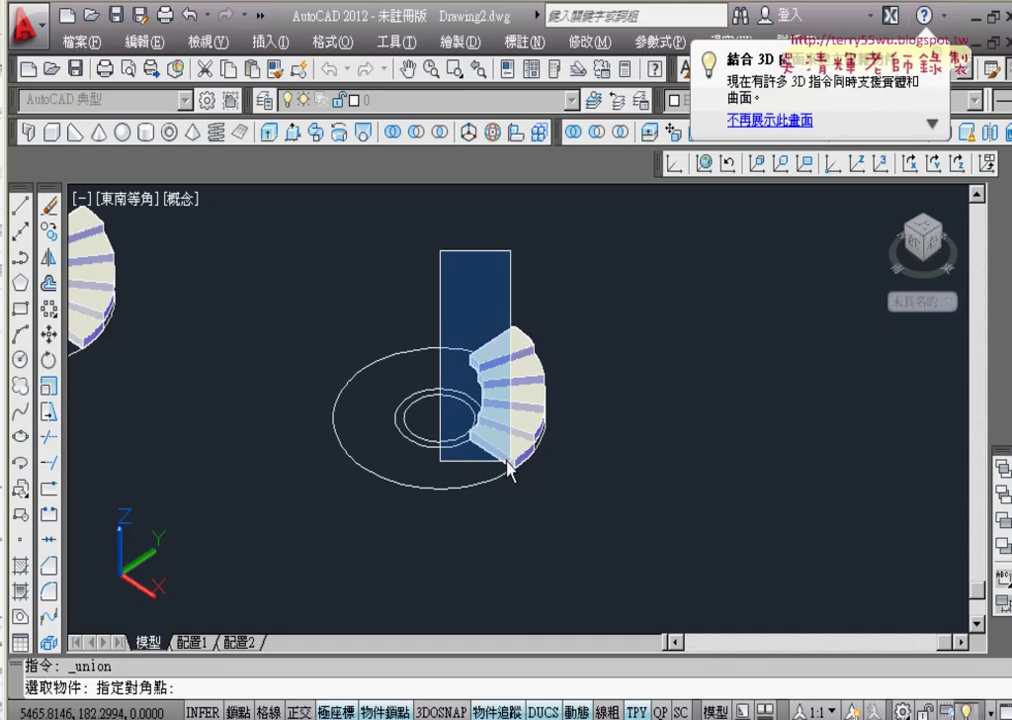
{"action": "left_click", "coordinate": [618, 512]}
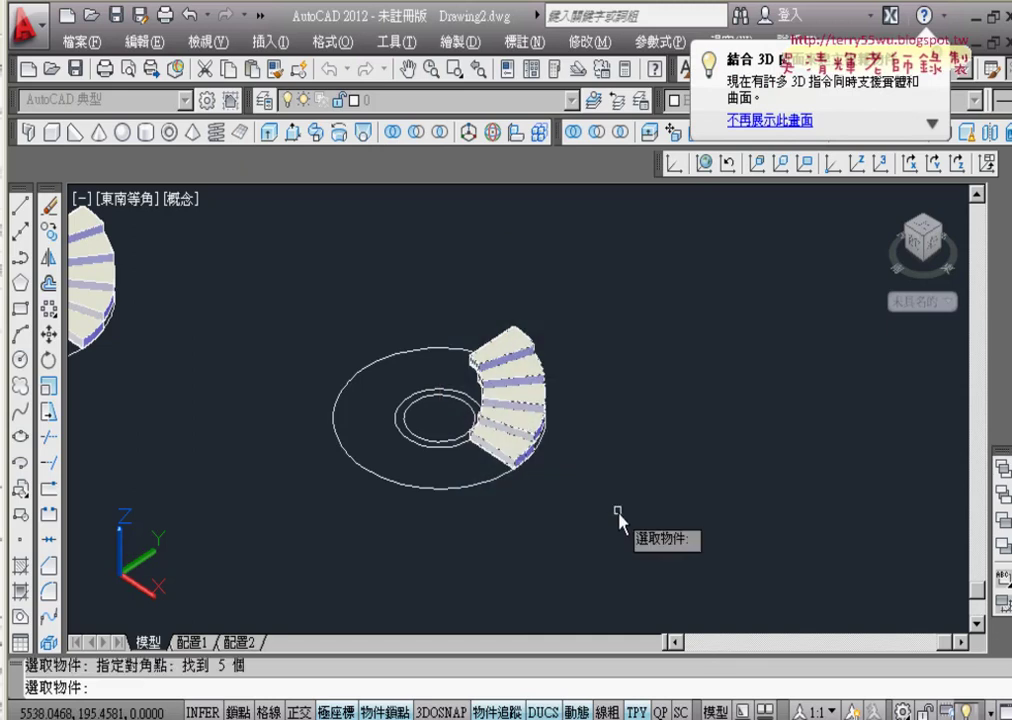
{"action": "key", "text": "Return"}
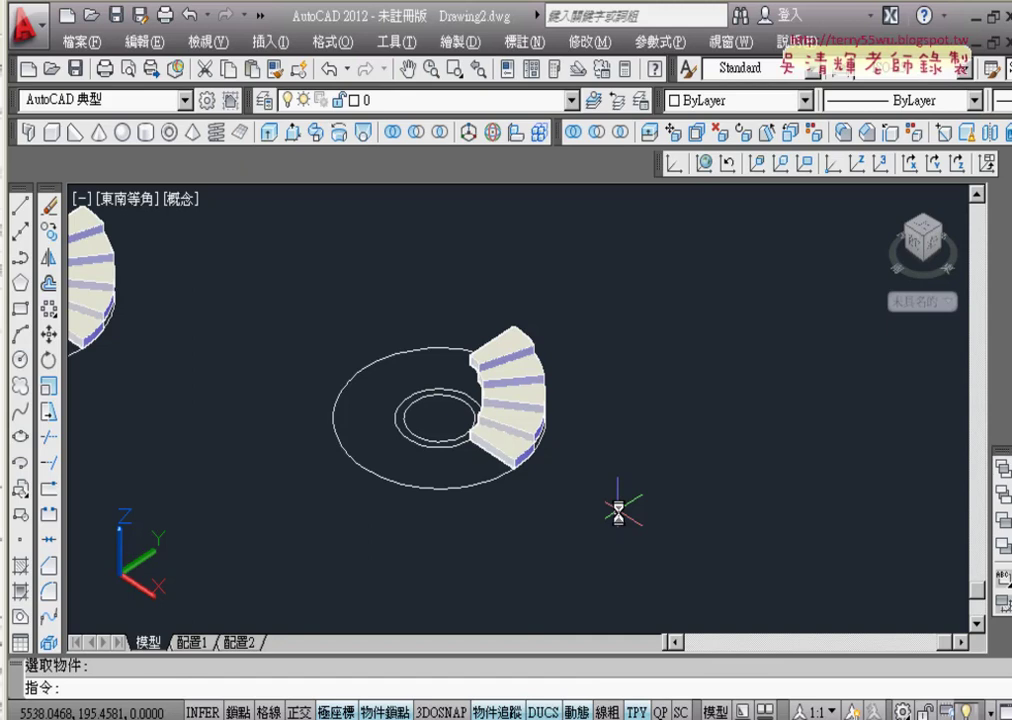
Attempt a polar array of the steps, then cancel the failed try.
{"action": "left_click", "coordinate": [50, 314]}
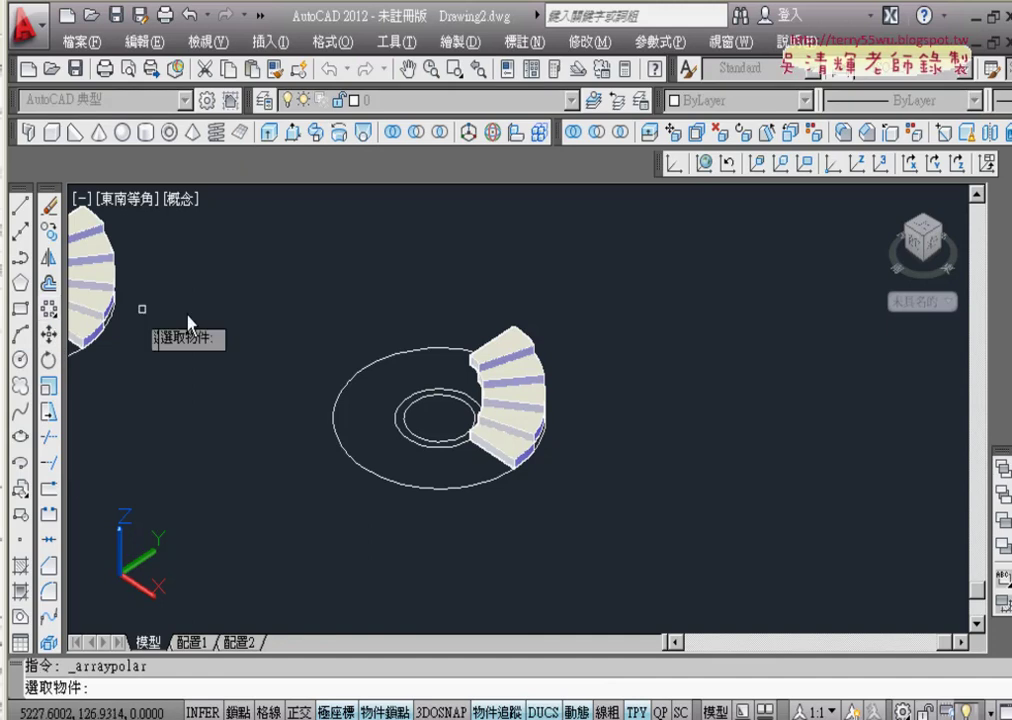
{"action": "left_click", "coordinate": [448, 288]}
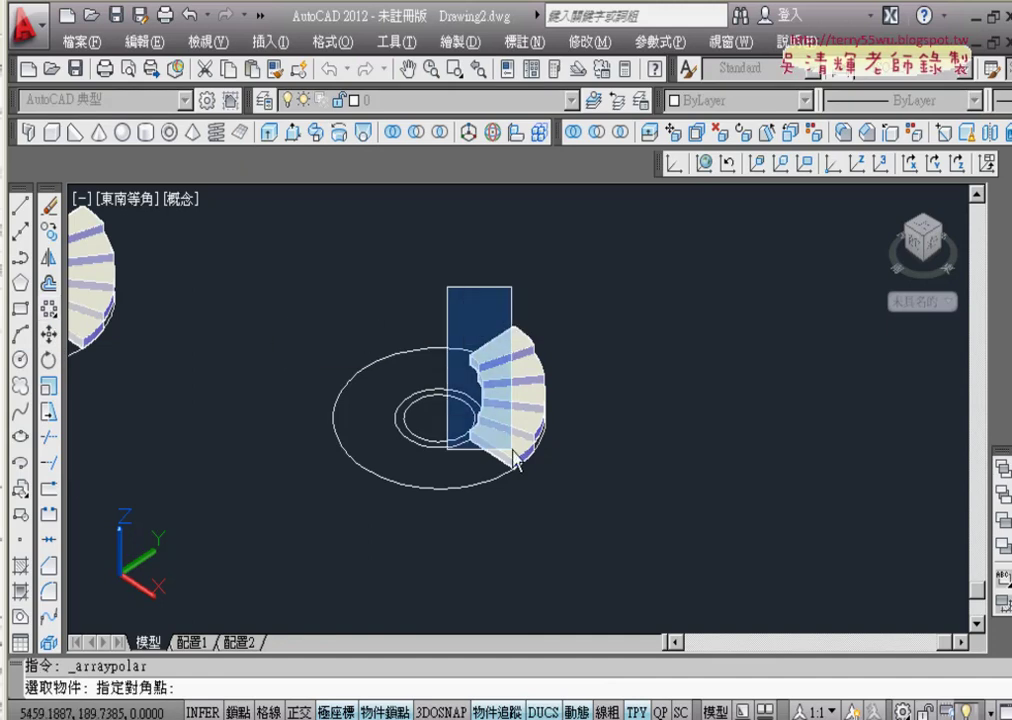
{"action": "left_click", "coordinate": [512, 446]}
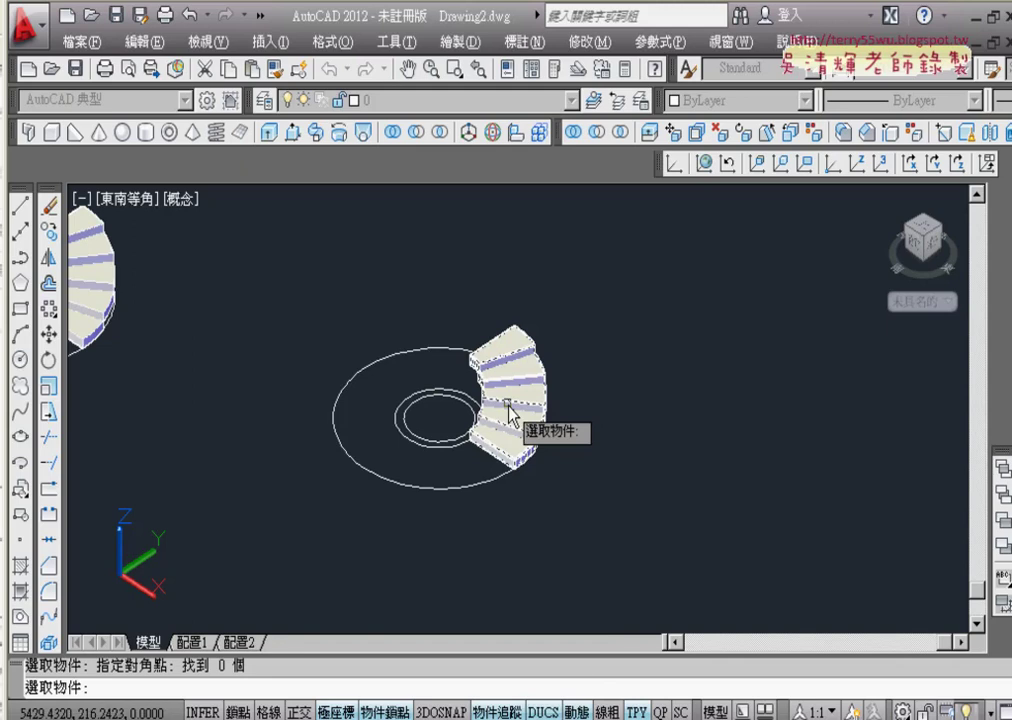
{"action": "key", "text": "Return"}
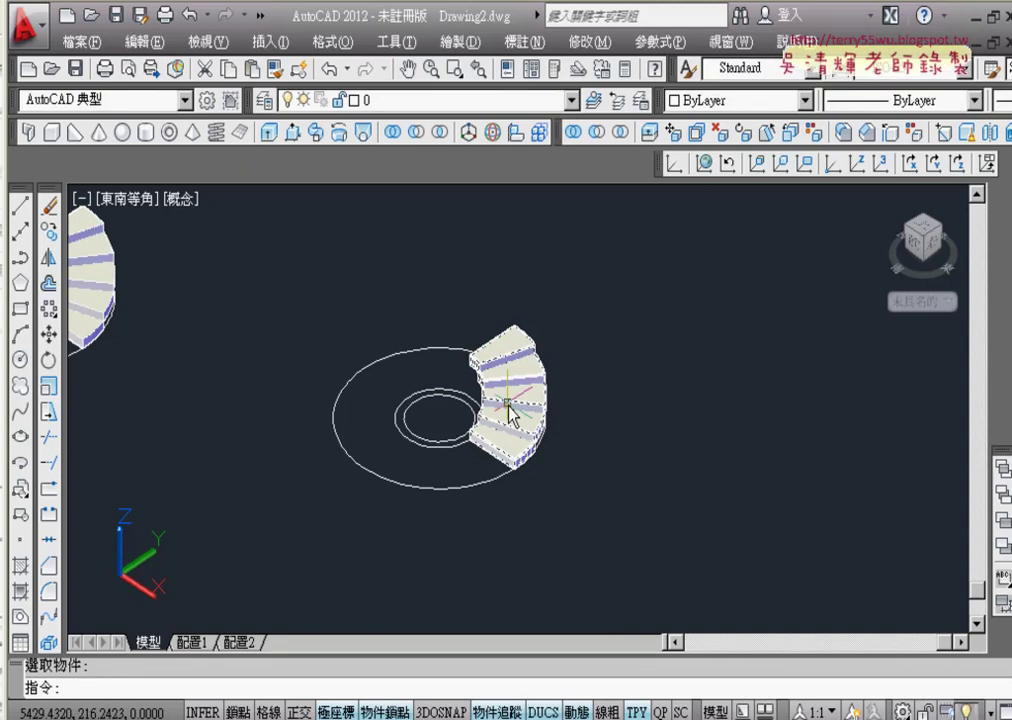
Polar-array the merged stair block into 4 copies over 360° about the circle centre.
{"action": "left_click", "coordinate": [48, 309]}
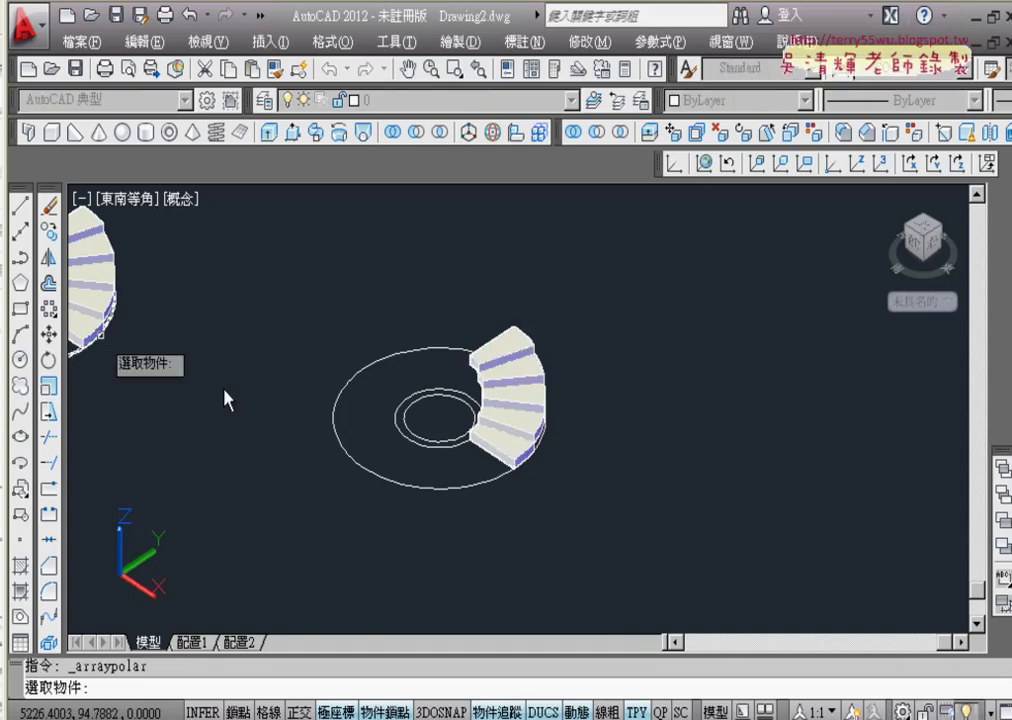
{"action": "left_click", "coordinate": [484, 424]}
{"action": "key", "text": "Return"}
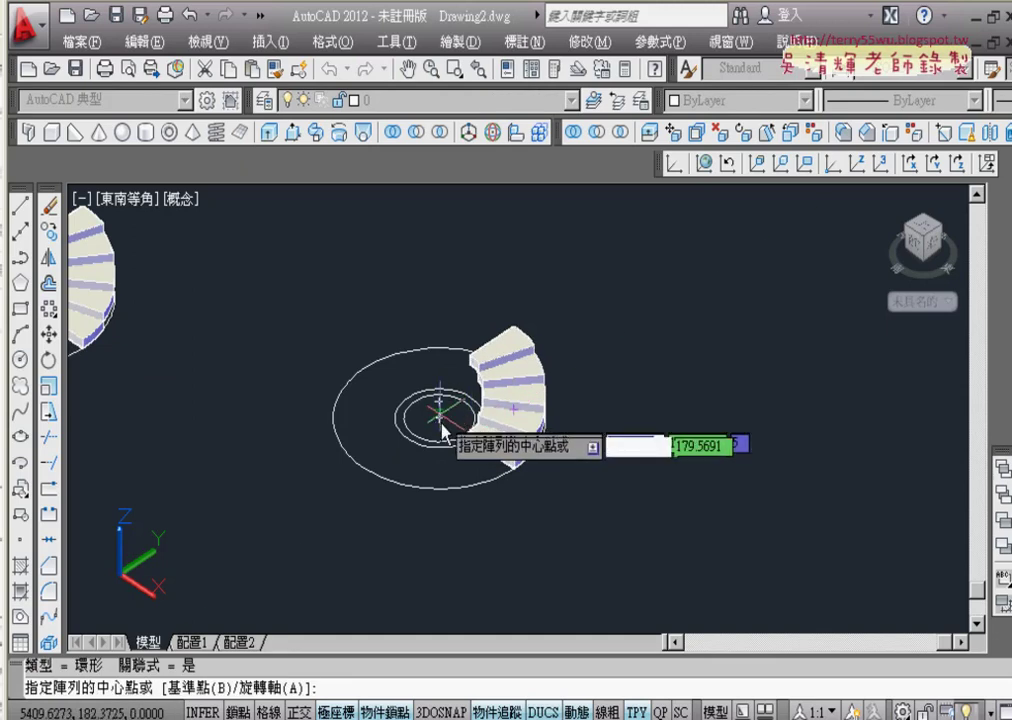
{"action": "scroll", "coordinate": [440, 425], "scroll_direction": "up", "scroll_amount": 2}
{"action": "scroll", "coordinate": [445, 429], "scroll_direction": "up", "scroll_amount": 2}
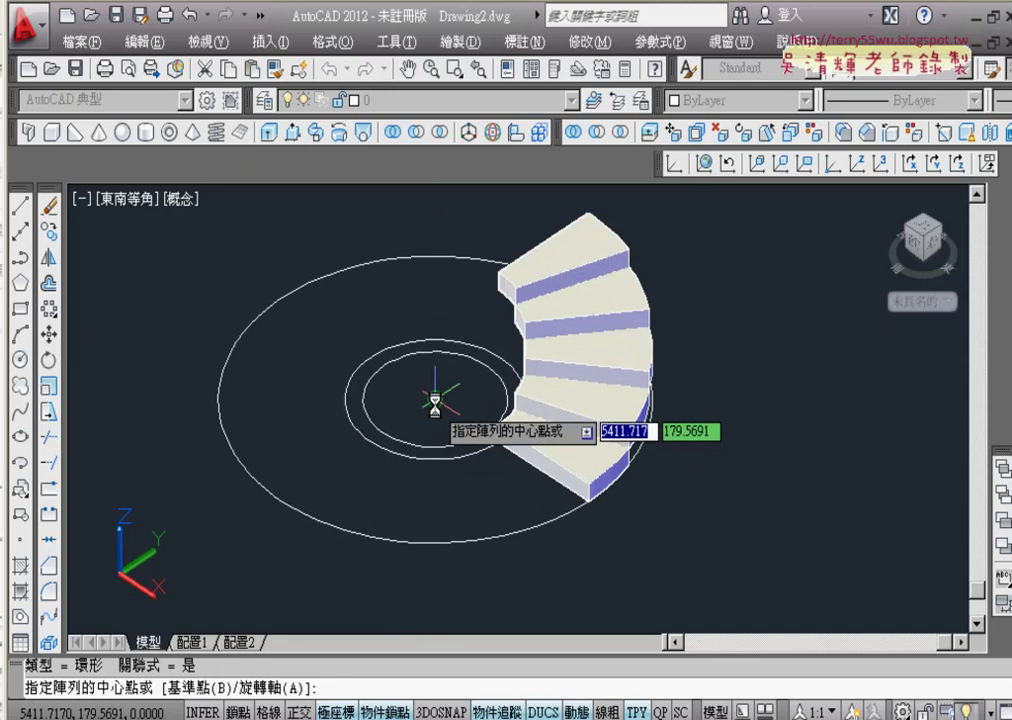
{"action": "left_click", "coordinate": [435, 403]}
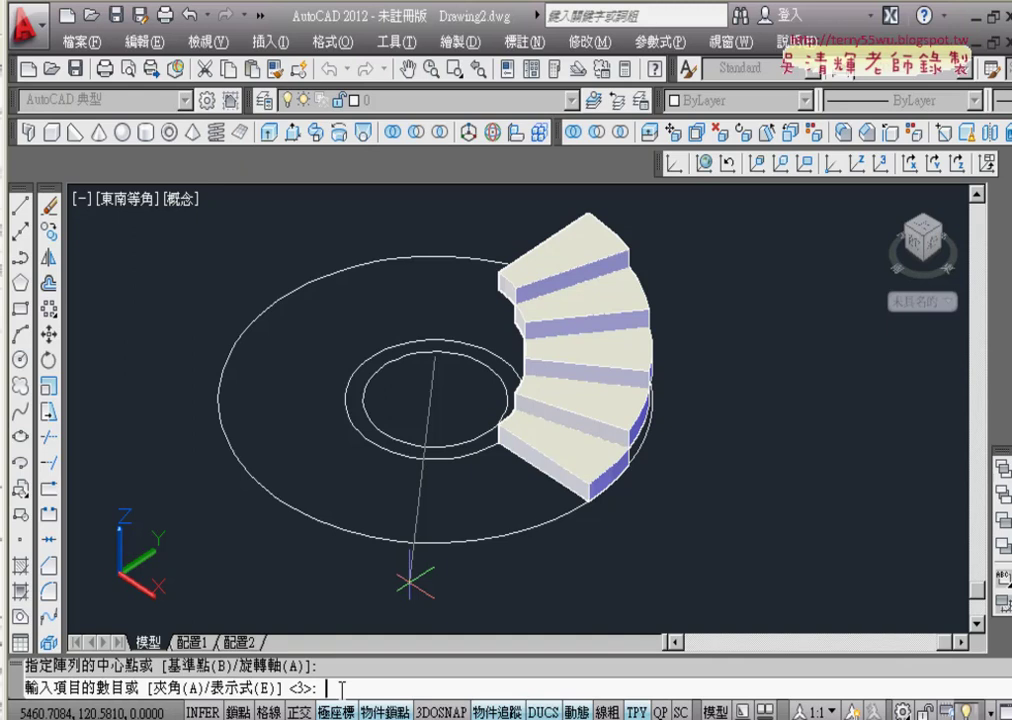
{"action": "type", "text": "4"}
{"action": "key", "text": "Return"}
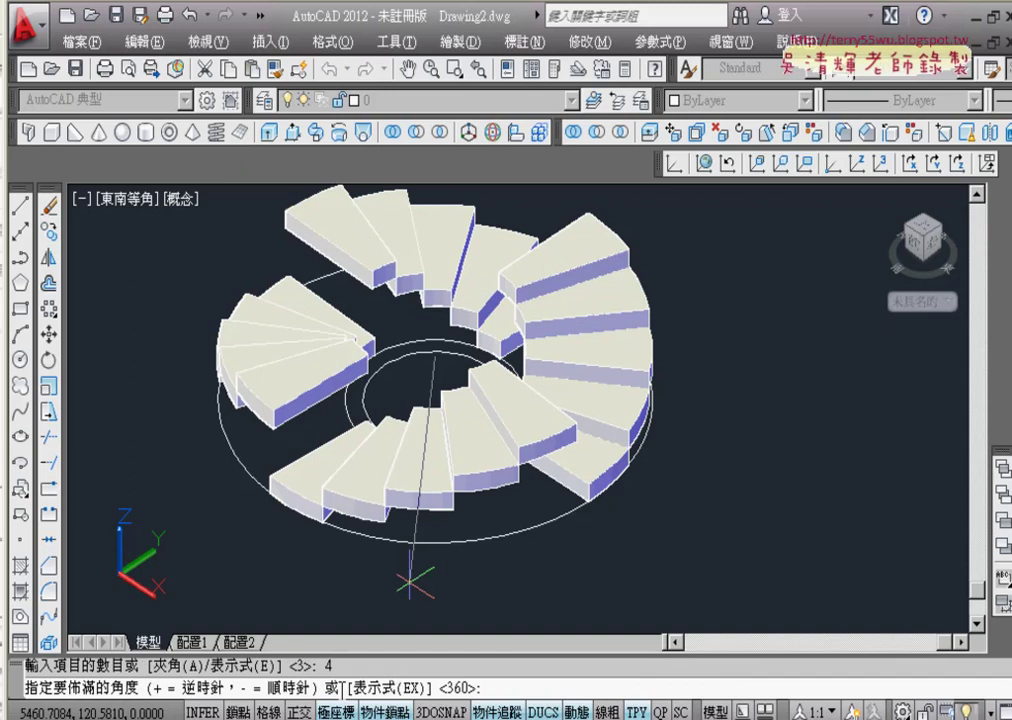
{"action": "key", "text": "Return"}
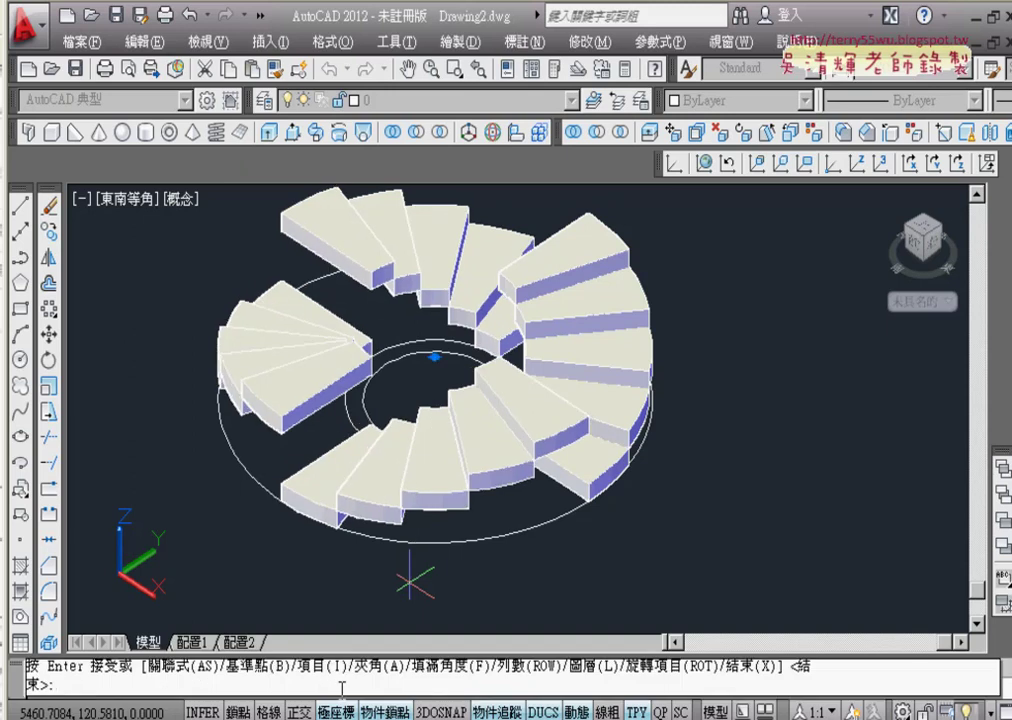
{"action": "key", "text": "Down"}
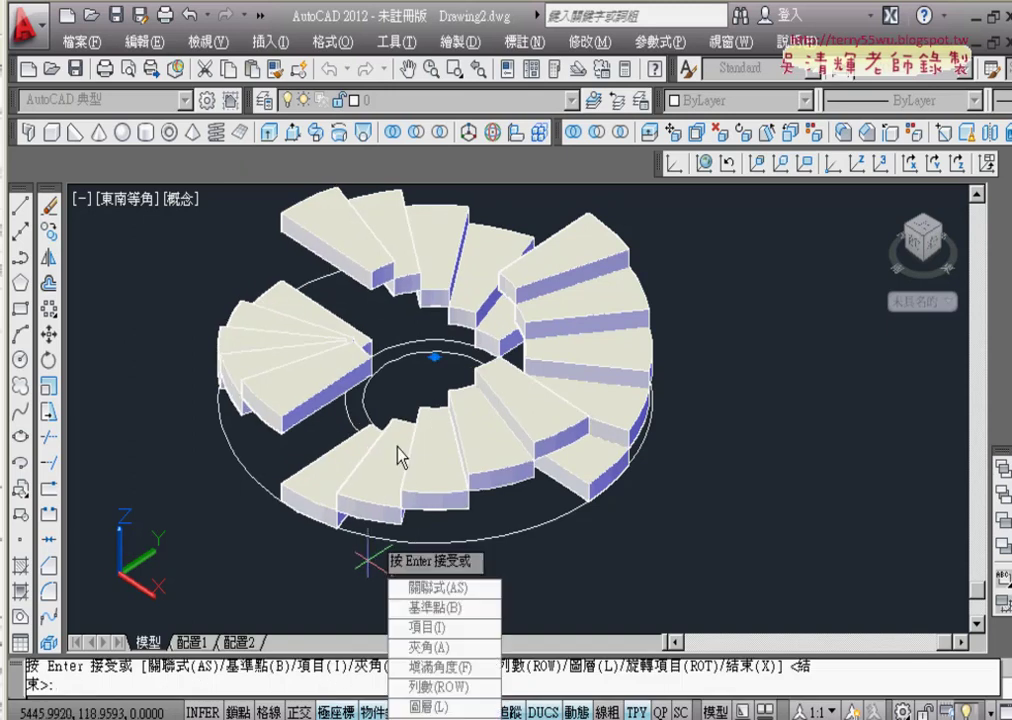
{"action": "key", "text": "Return"}
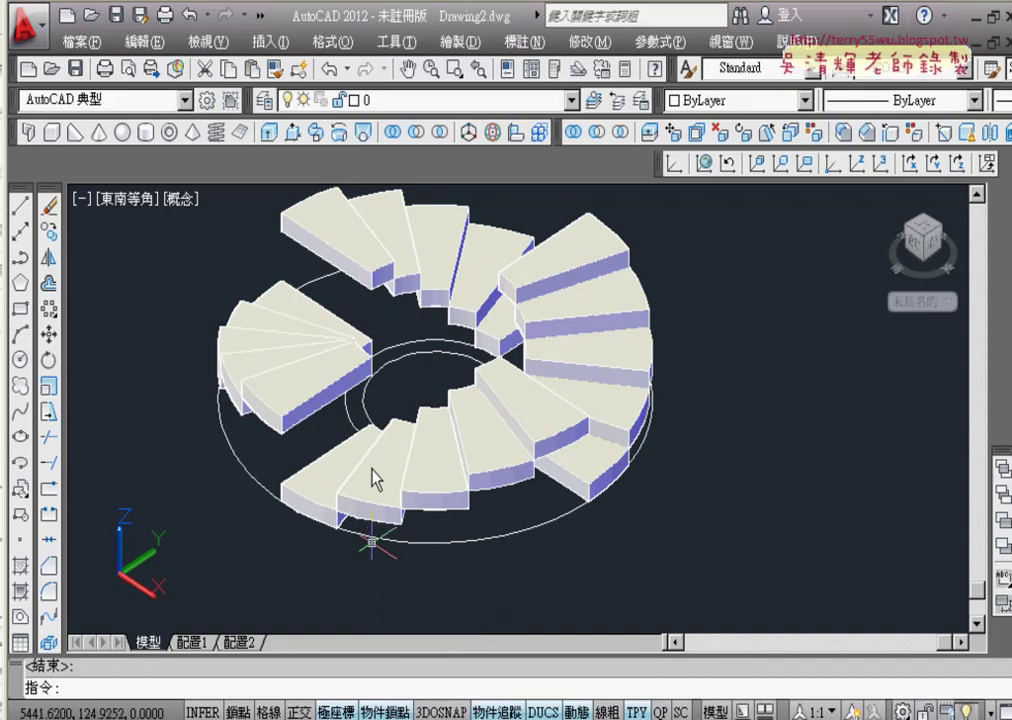
Explode the polar stair array into four separate stair blocks around the central column.
{"action": "left_click", "coordinate": [462, 420]}
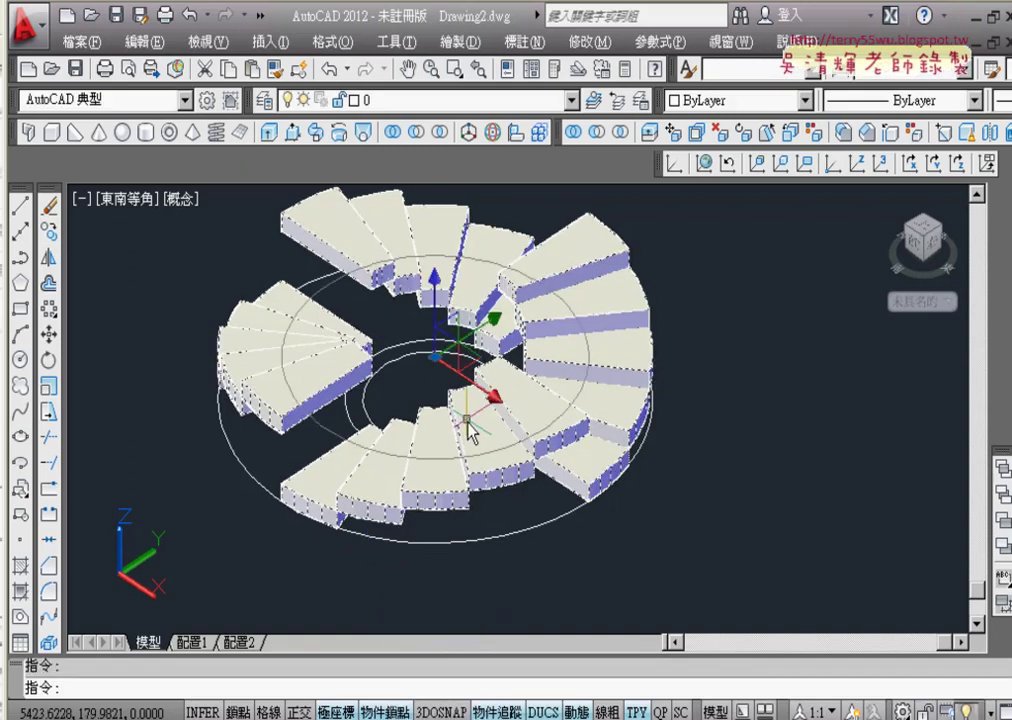
{"action": "left_click", "coordinate": [48, 643]}
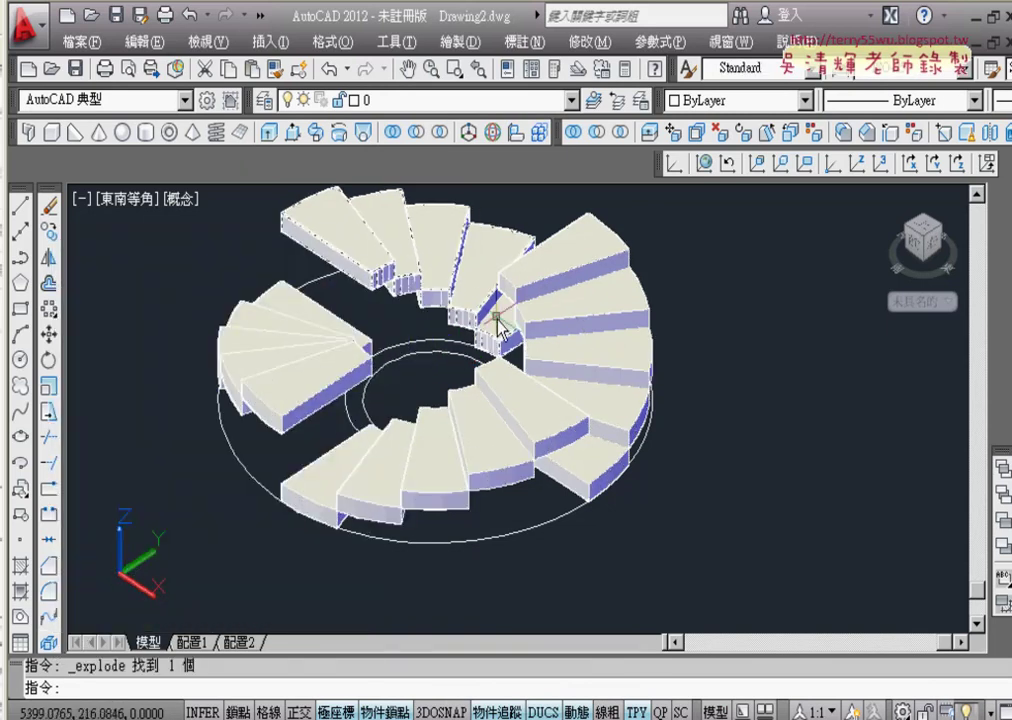